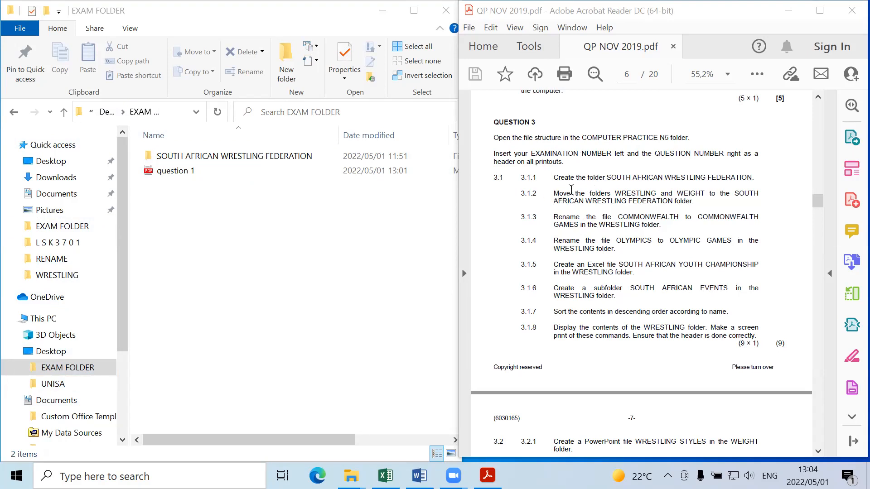
Step: Highlight the word "Move" in question 3.1.2 of the exam paper, and create a folder in EXAM FOLDER, keeping the default name
left_click_drag(574, 190, 548, 189)
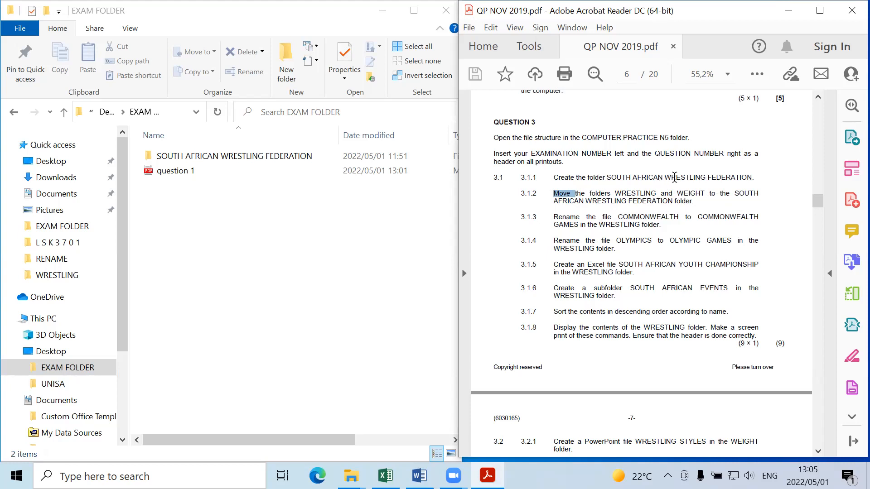
left_click(319, 157)
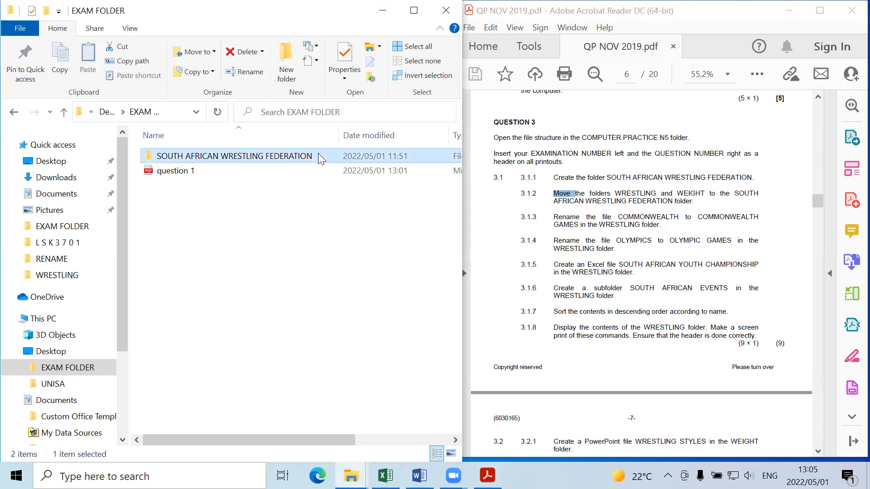
left_click(92, 368)
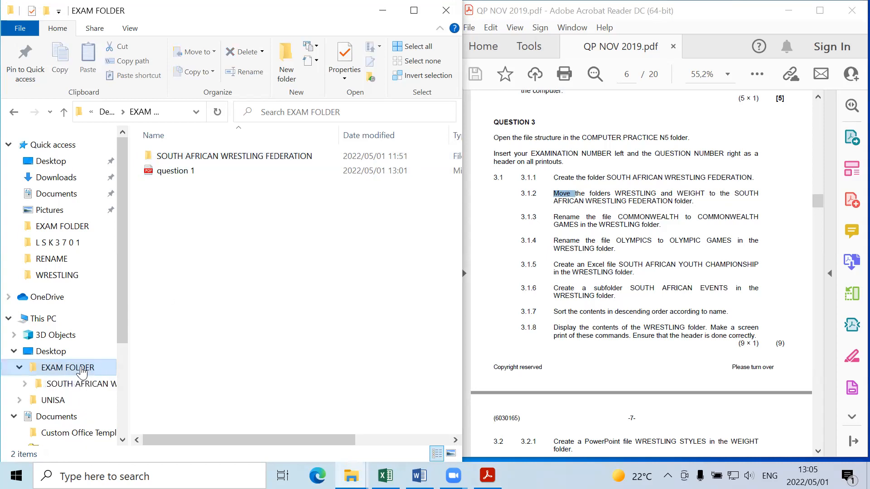
right_click(174, 209)
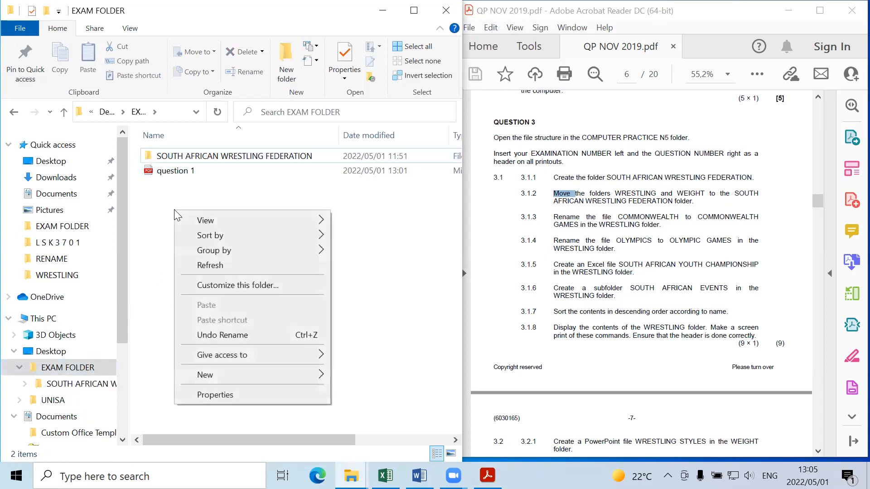
left_click(239, 378)
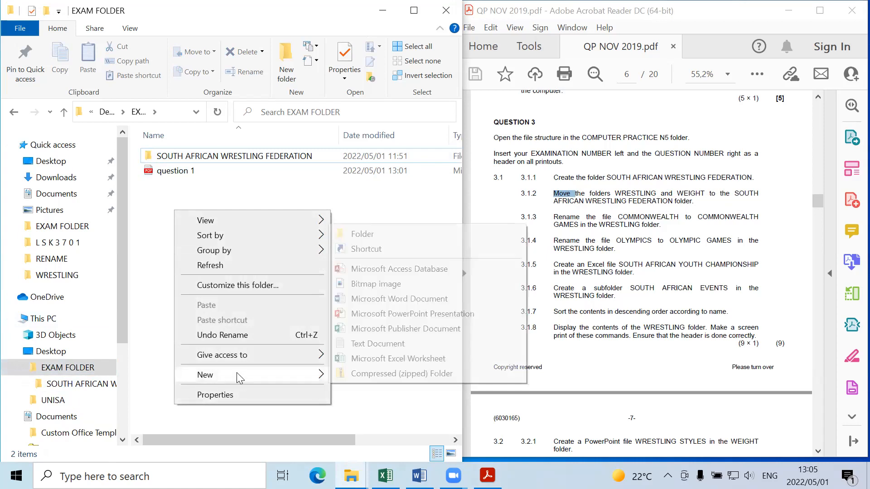
left_click(373, 233)
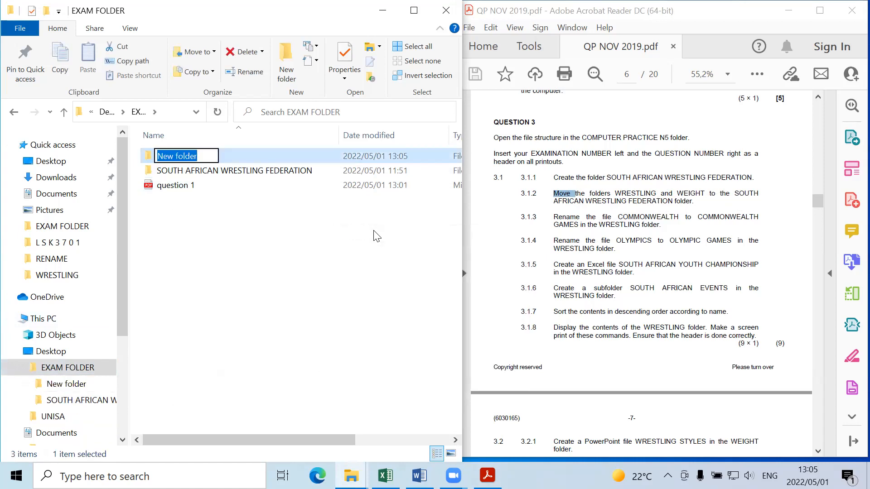
left_click(375, 236)
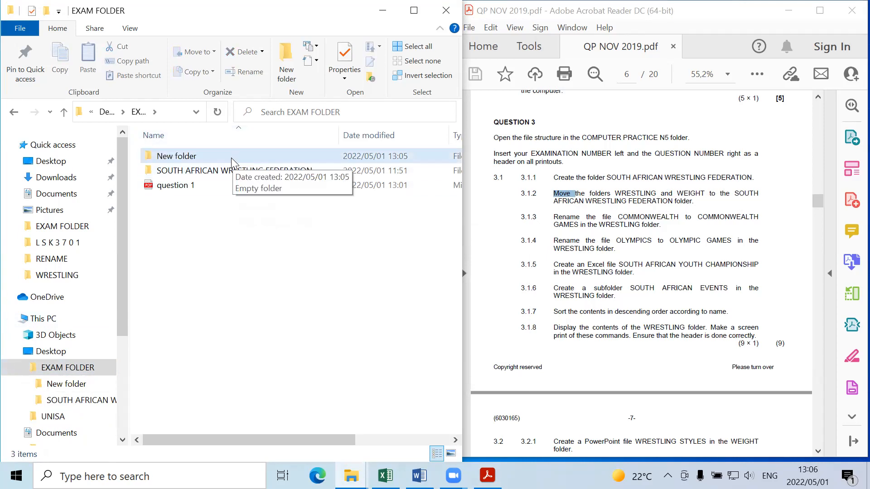
left_click(230, 170)
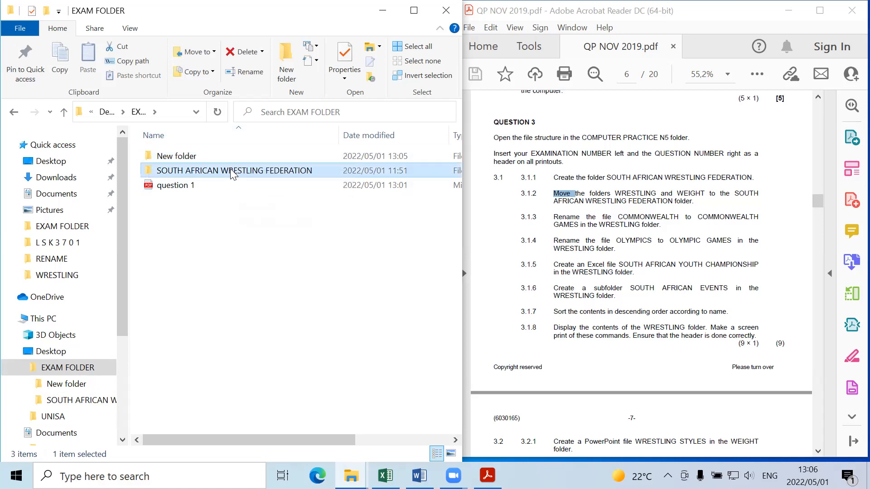
right_click(230, 168)
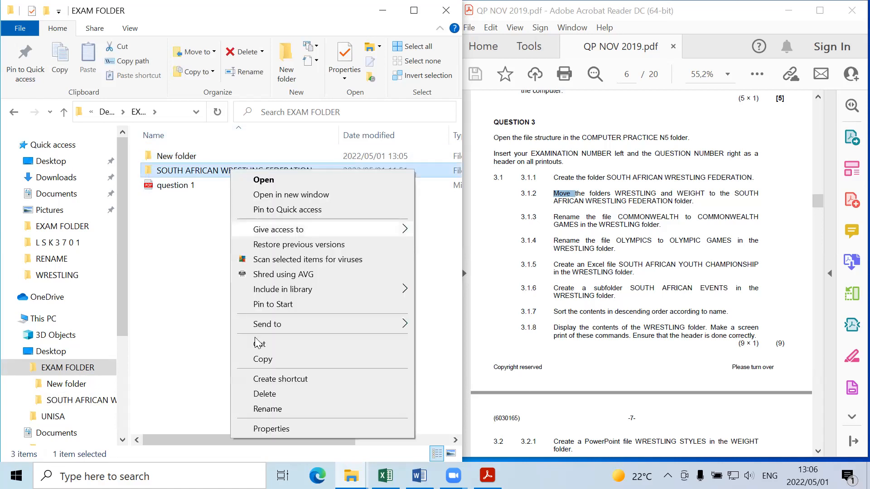
left_click(253, 409)
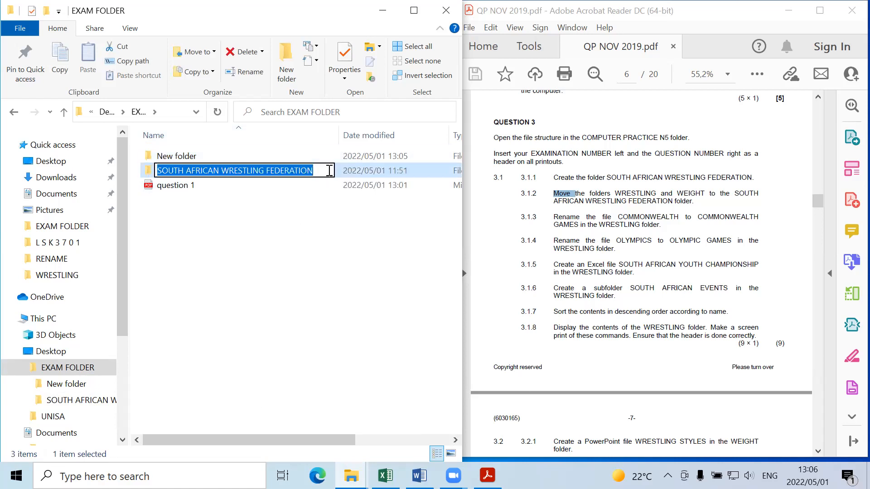
left_click(327, 171)
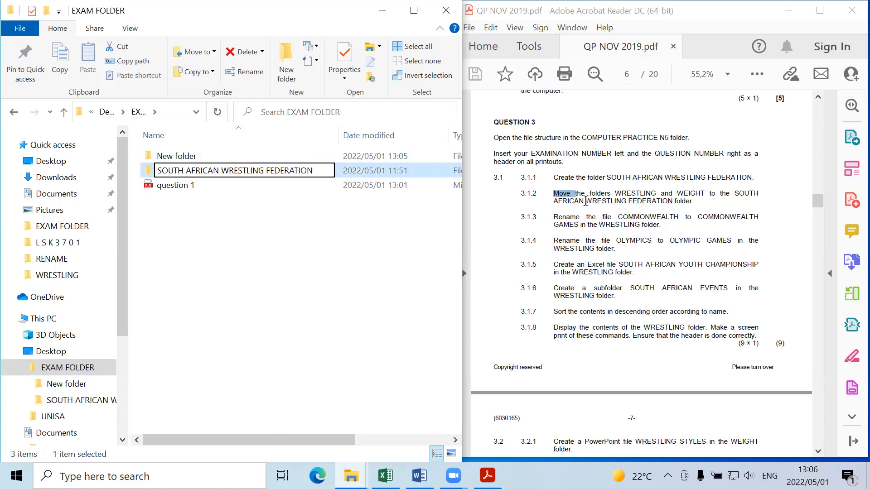
left_click(361, 219)
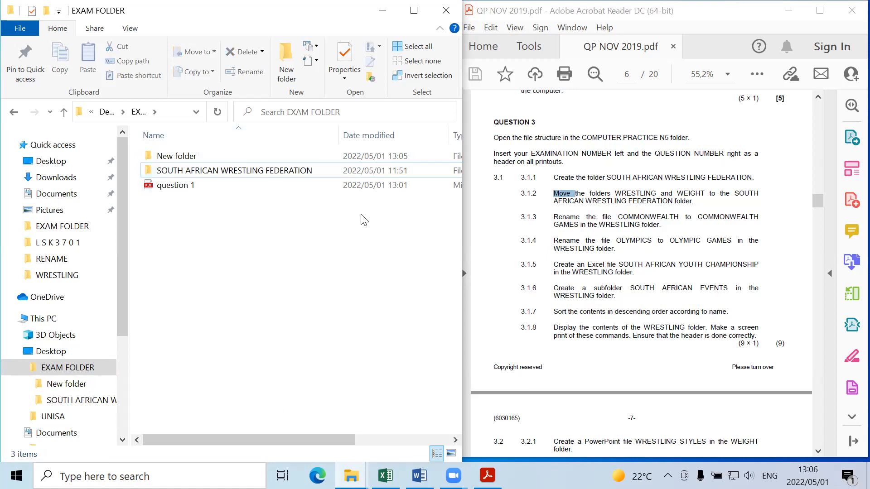
Step: Browse the contents of the SOUTH AFRICAN WRESTLING FEDERATION folder, including its SUBFOLDER and RENAME folders
left_click(238, 171)
double_click(238, 168)
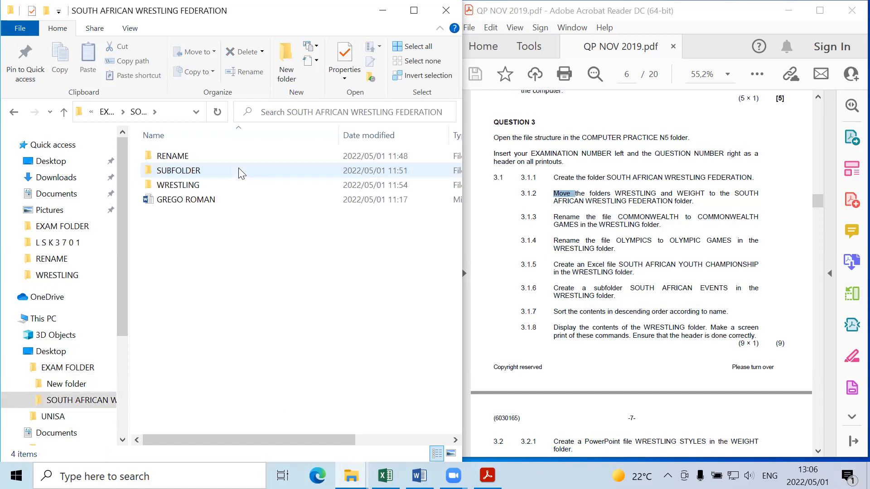
left_click(185, 189)
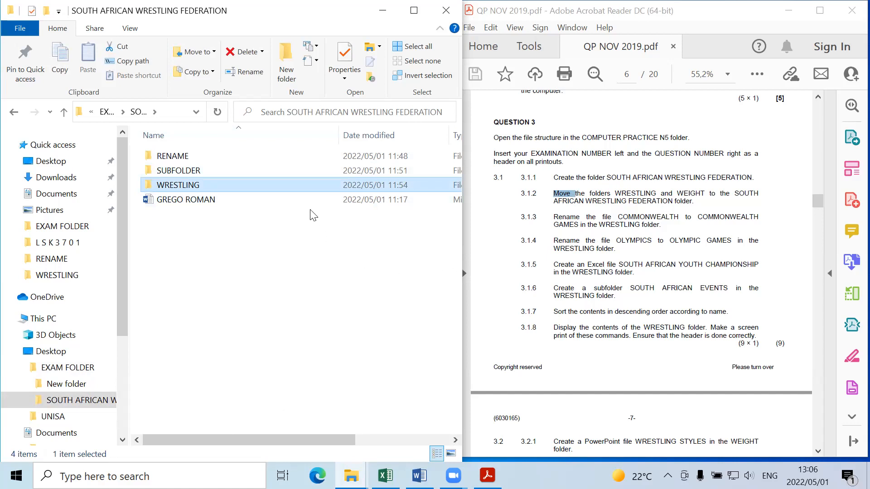
double_click(231, 172)
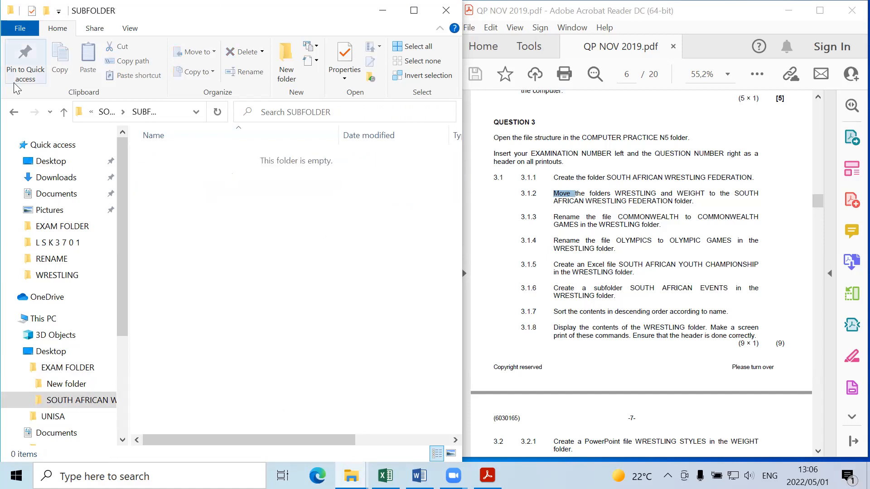
left_click(14, 112)
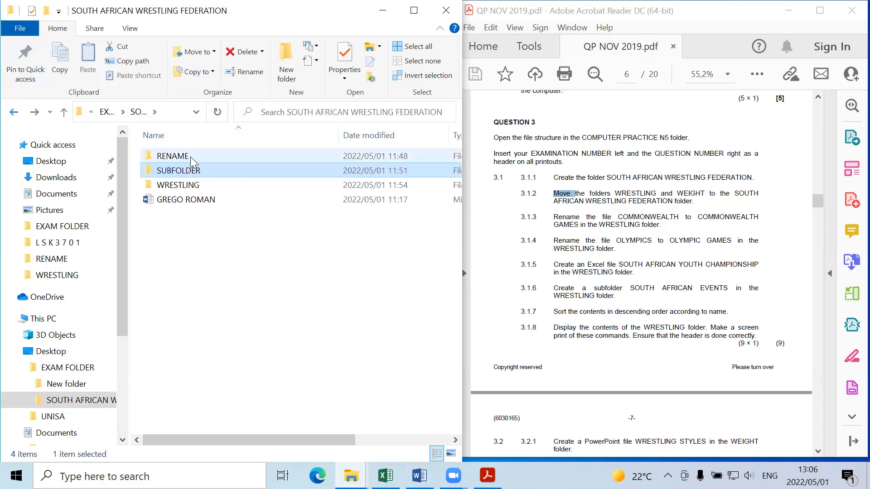
double_click(191, 156)
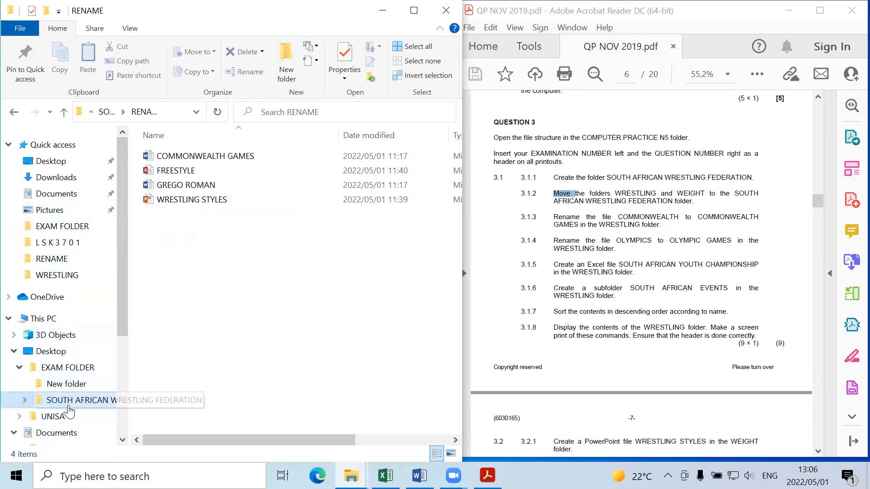
left_click(46, 388)
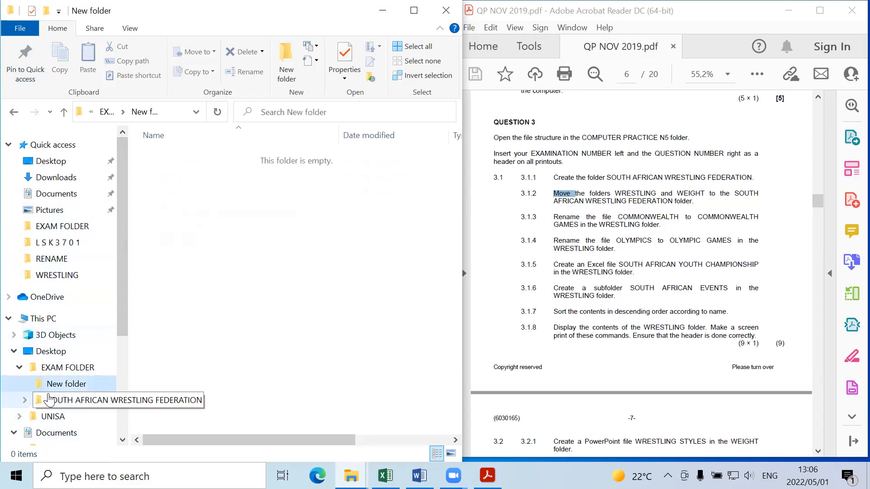
left_click(50, 401)
left_click(25, 399)
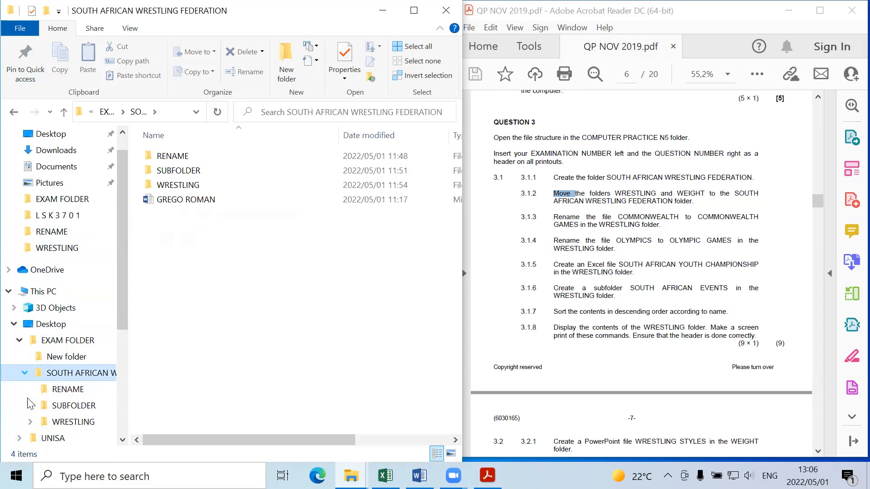
left_click(65, 392)
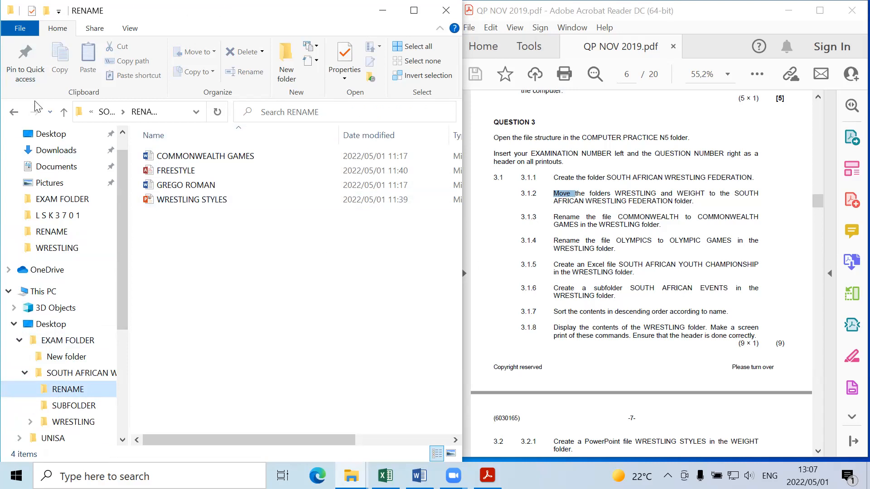
Step: Cut the SUBFOLDER and WRESTLING folders and paste them into the SOUTH AFRICAN WRESTLING FEDERATION folder
left_click(16, 113)
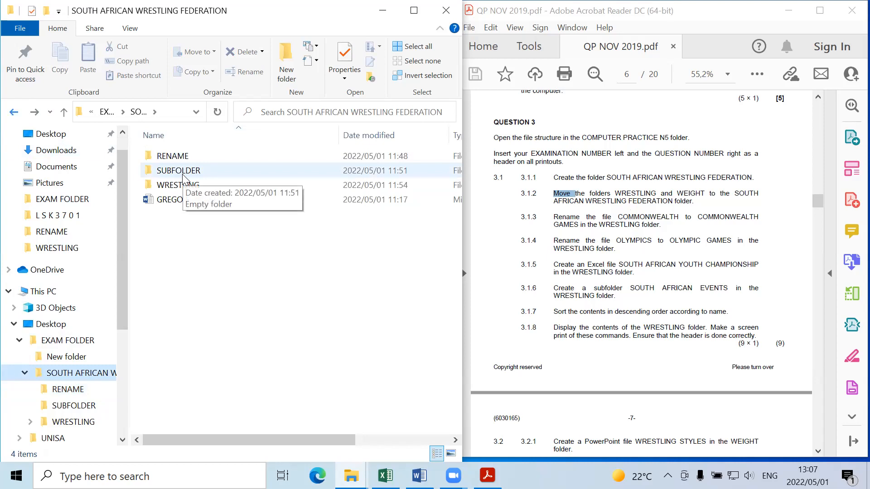
left_click(182, 175)
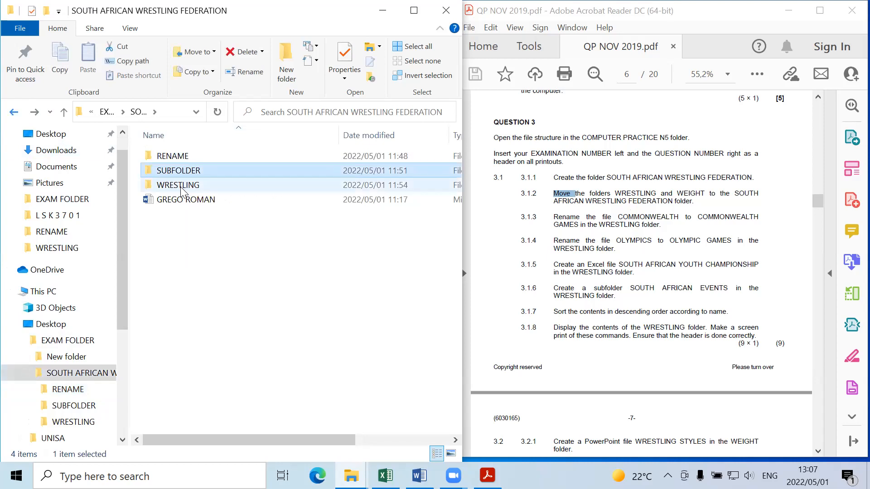
left_click(181, 184, "ctrl")
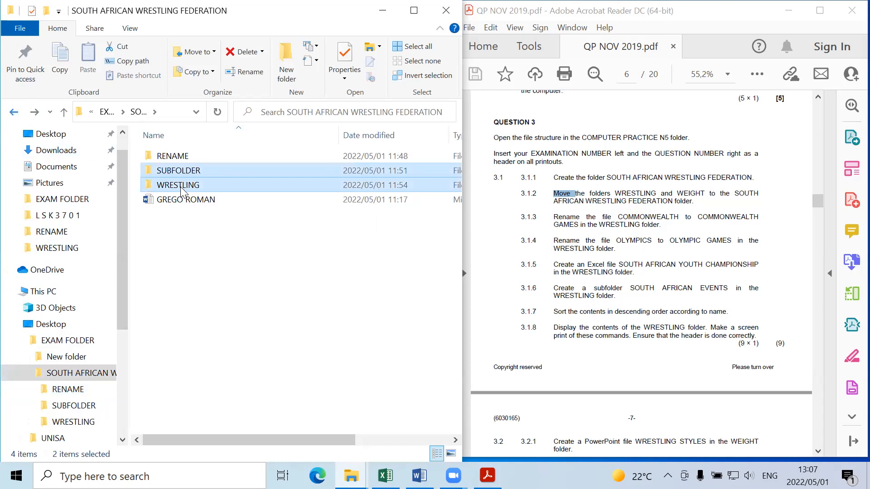
right_click(181, 190)
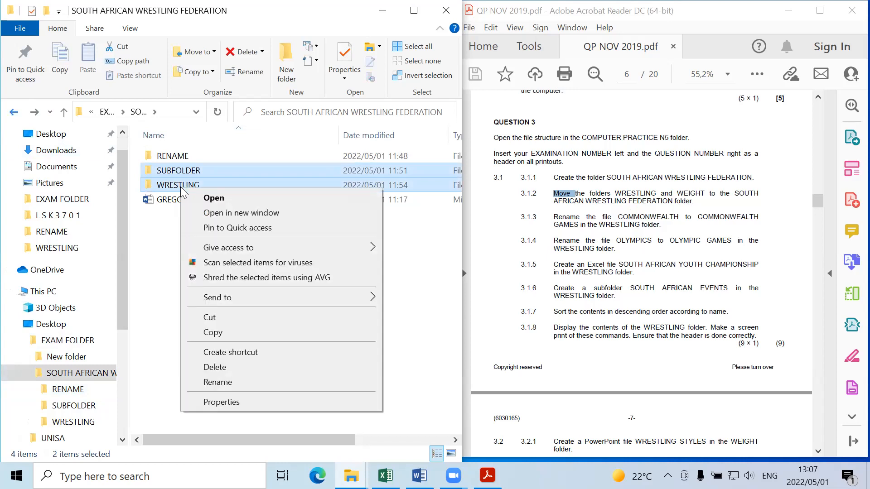
left_click(232, 318)
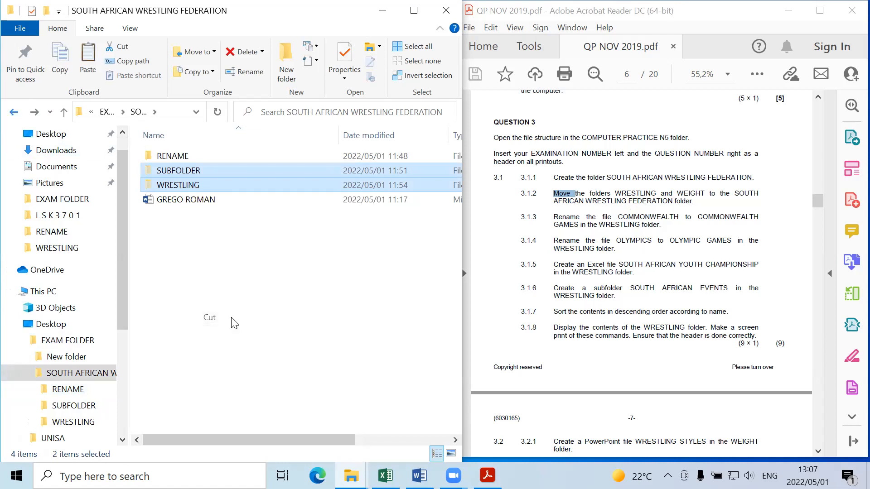
left_click(97, 372)
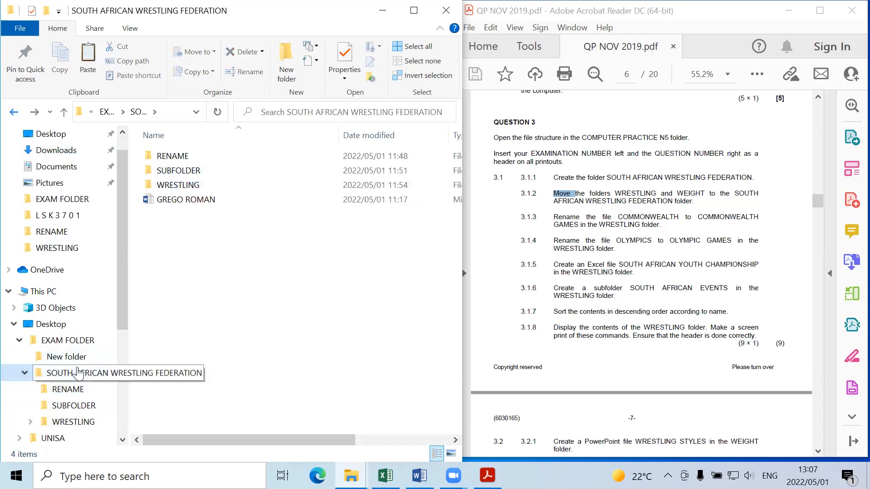
right_click(172, 287)
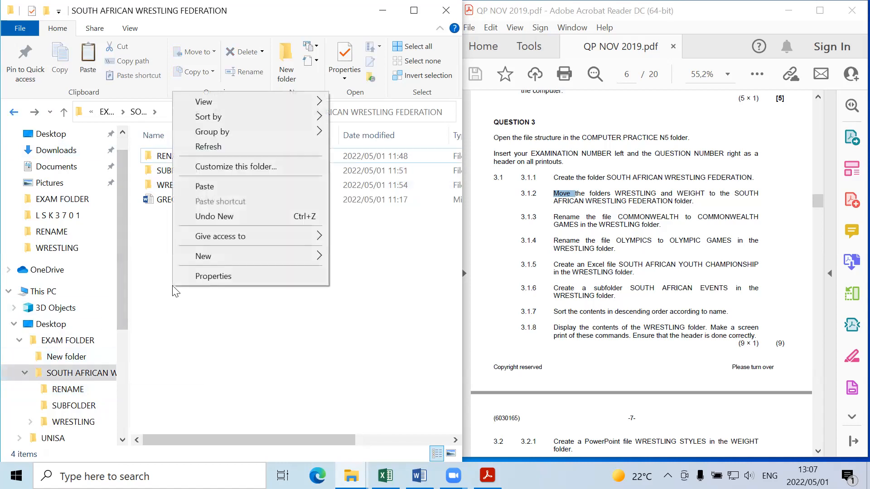
left_click(231, 189)
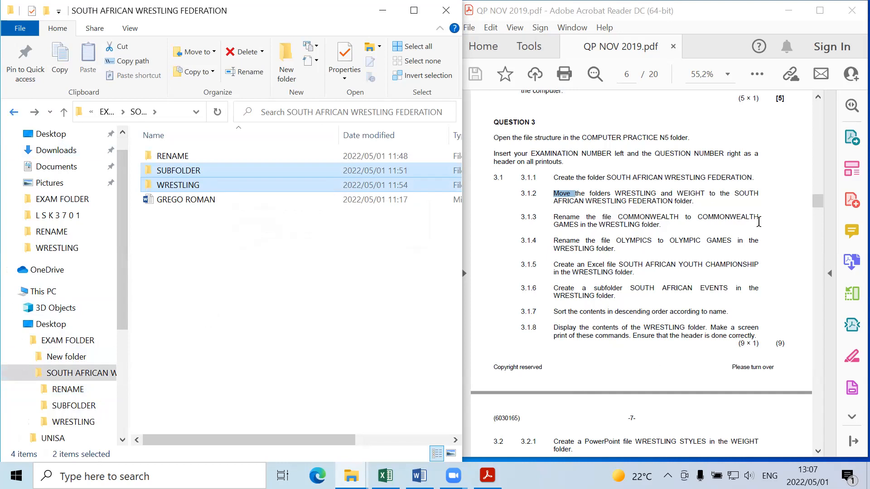
Step: Create a Microsoft Word document named COMMONWEALTH in the WRESTLING folder
double_click(296, 186)
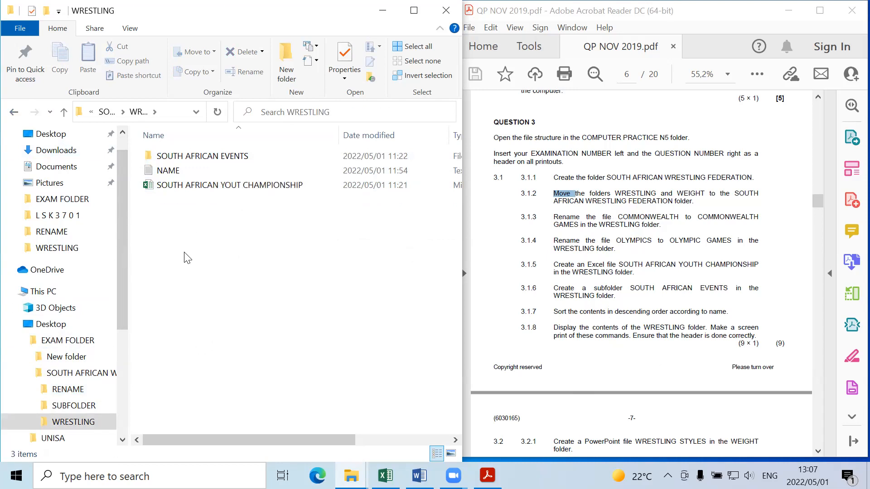
right_click(162, 243)
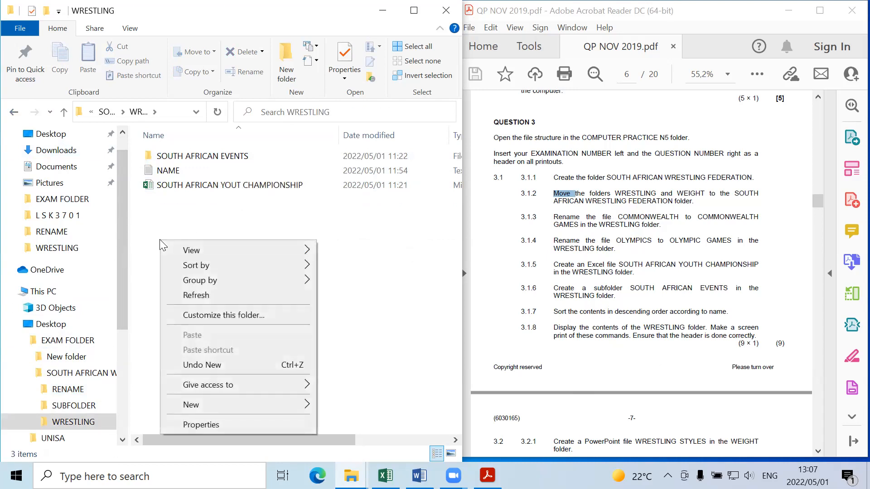
mouse_move(206, 405)
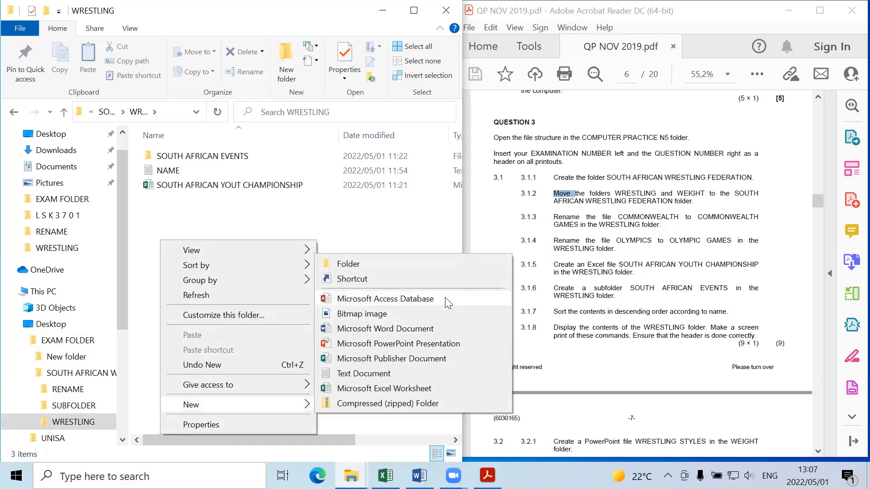
left_click(429, 332)
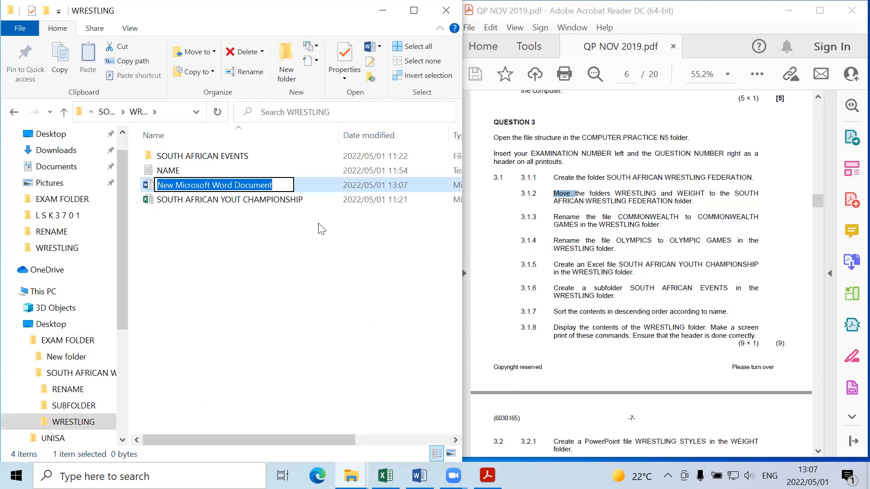
type("wr")
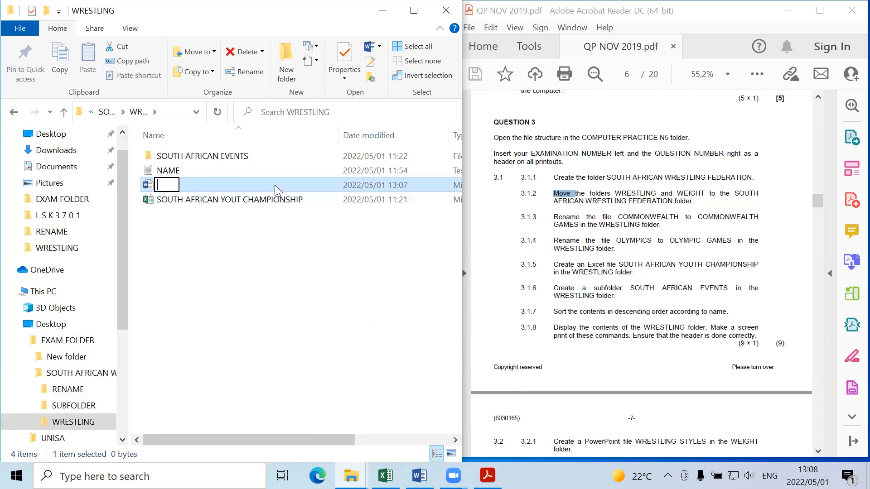
key("BackSpace")
key("BackSpace")
type("CO")
type("OM")
key("BackSpace")
key("BackSpace")
type("MMONWEALTH")
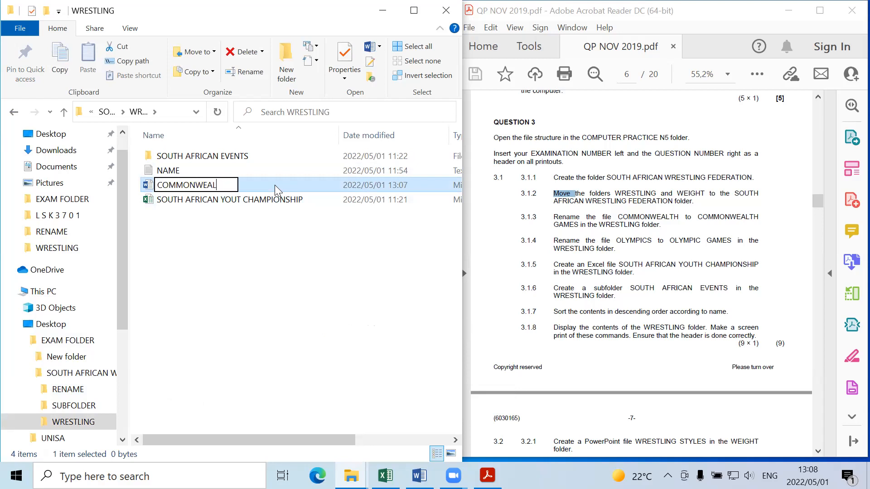
left_click(270, 214)
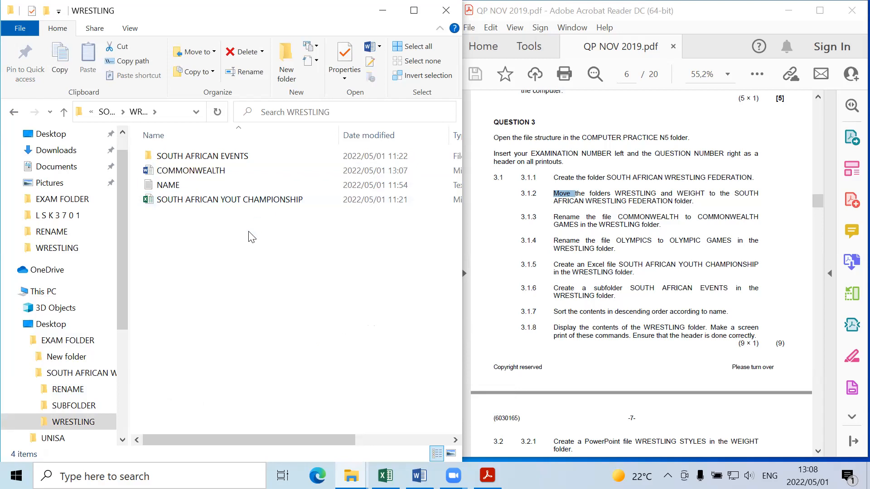
Step: Rename the COMMONWEALTH document in the WRESTLING folder to COMMONWEALTH GAMES
right_click(220, 175)
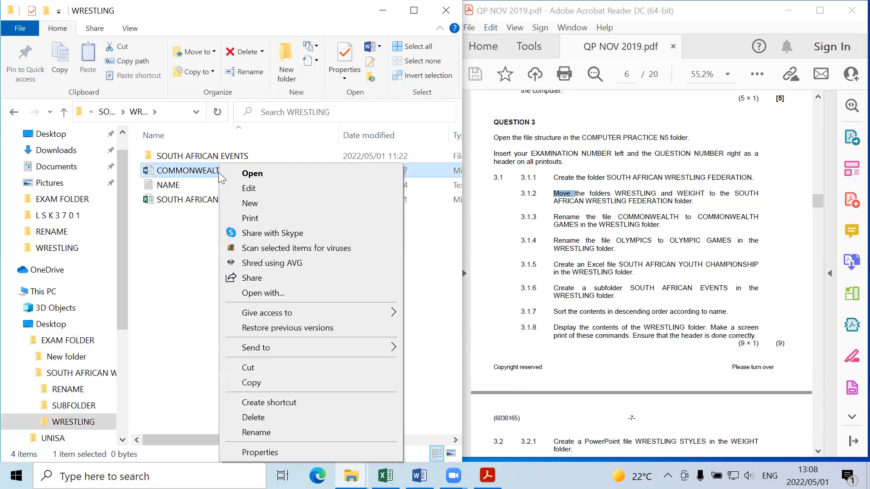
left_click(255, 432)
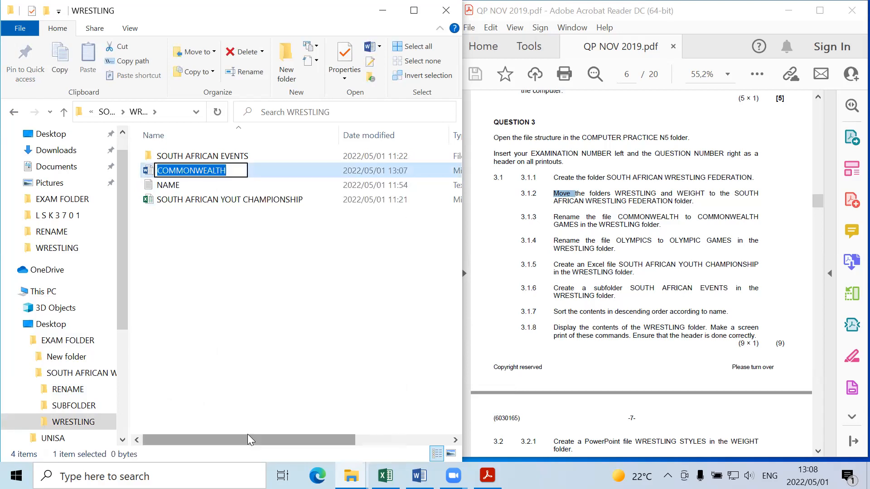
key("End")
type("GAMES")
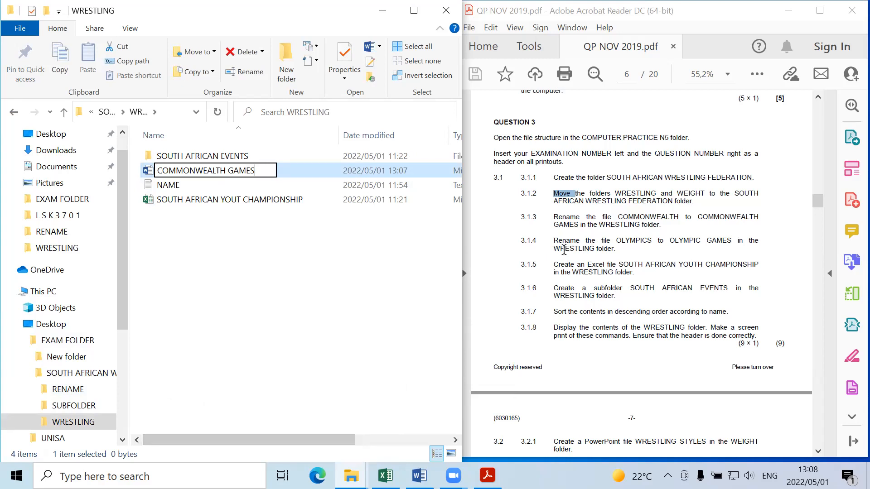
left_click(356, 278)
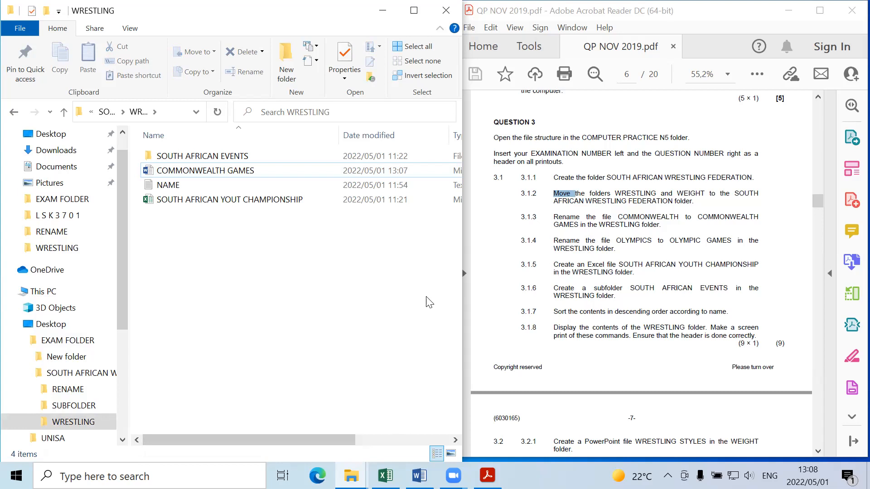
Step: Create a new Microsoft Excel worksheet inside the SOUTH AFRICAN EVENTS subfolder
right_click(226, 267)
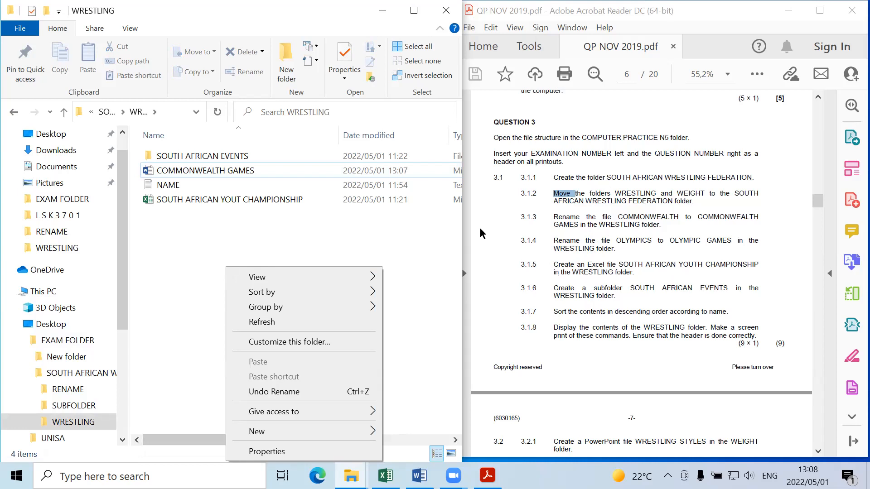
double_click(261, 158)
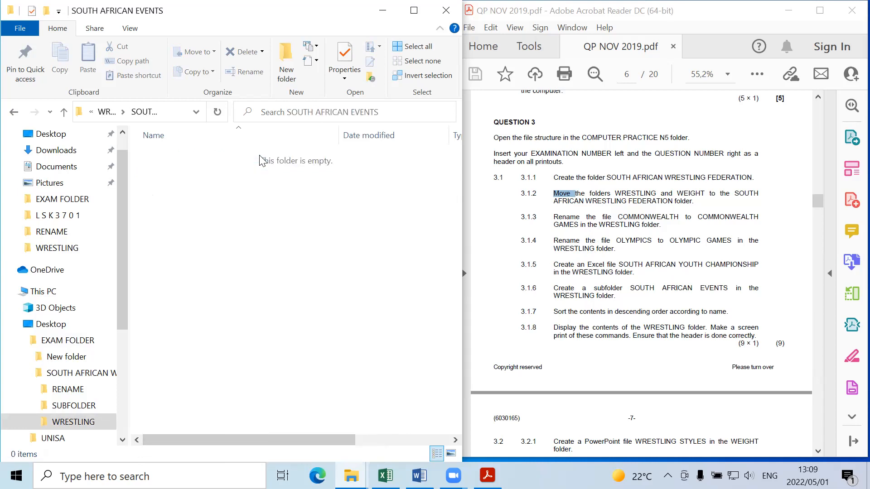
right_click(223, 198)
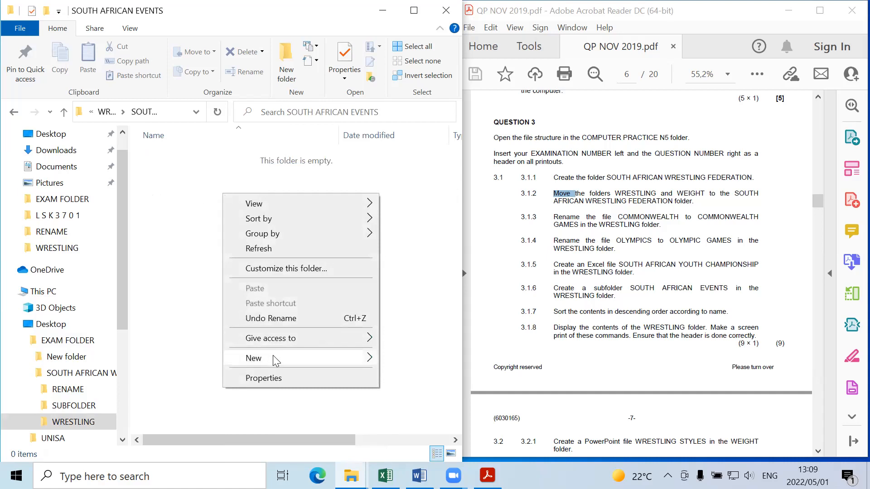
mouse_move(272, 356)
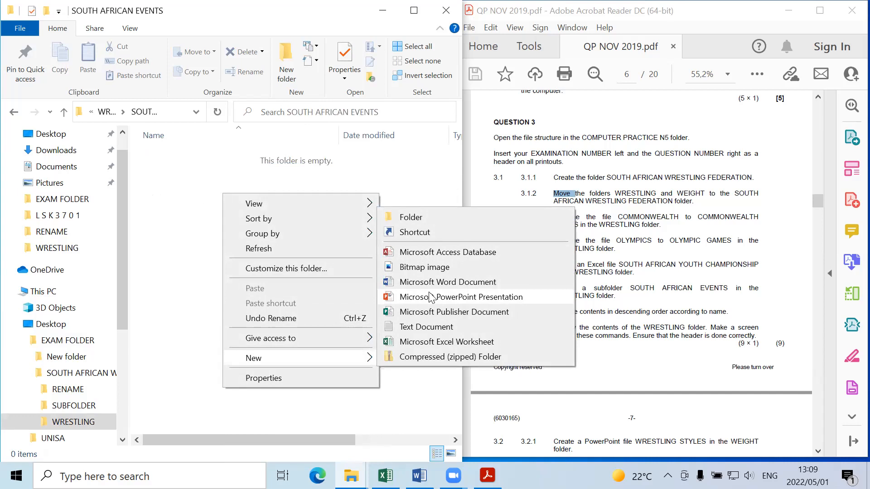
left_click(431, 341)
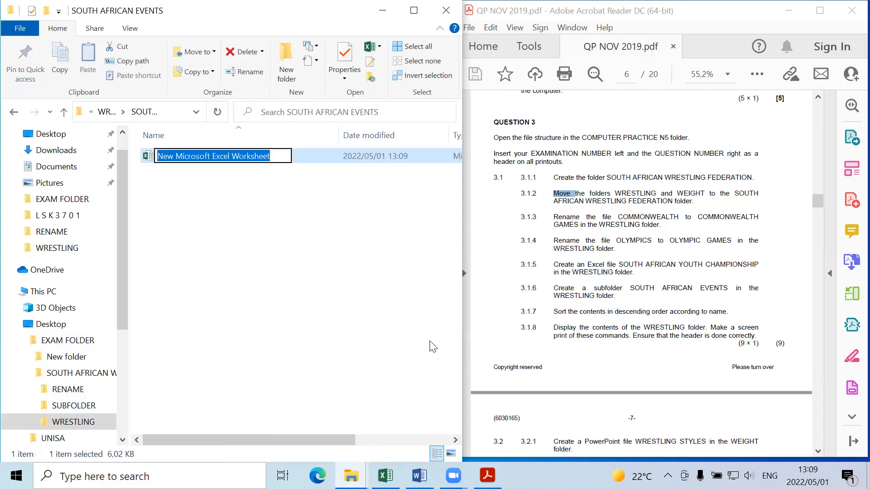
Step: Name the new Excel worksheet SOUTH AFRICAN YOUT CHAMPIONSHIP
key("BackSpace")
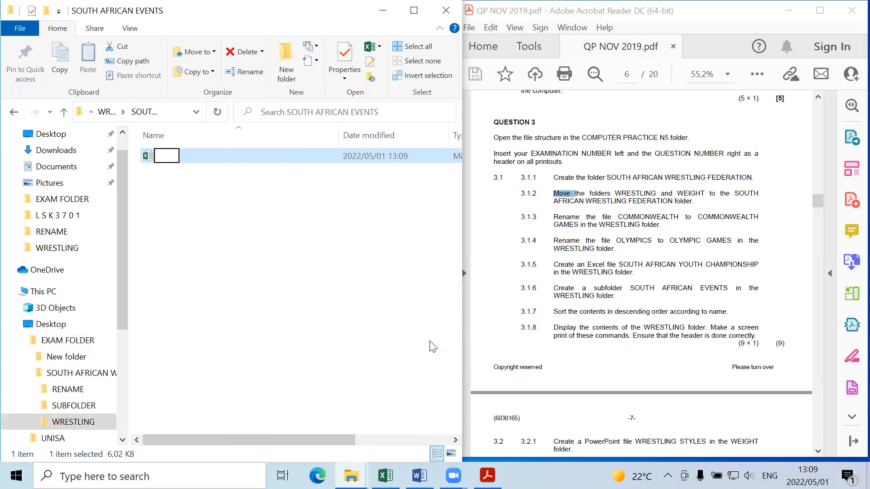
type("SOUTH AFRUCA")
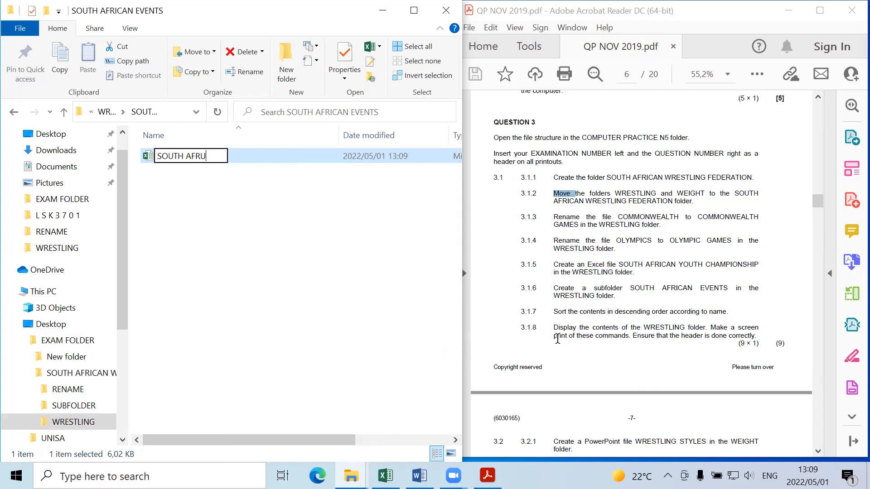
key("BackSpace")
key("BackSpace")
key("BackSpace")
type("ICAN YOUT CH")
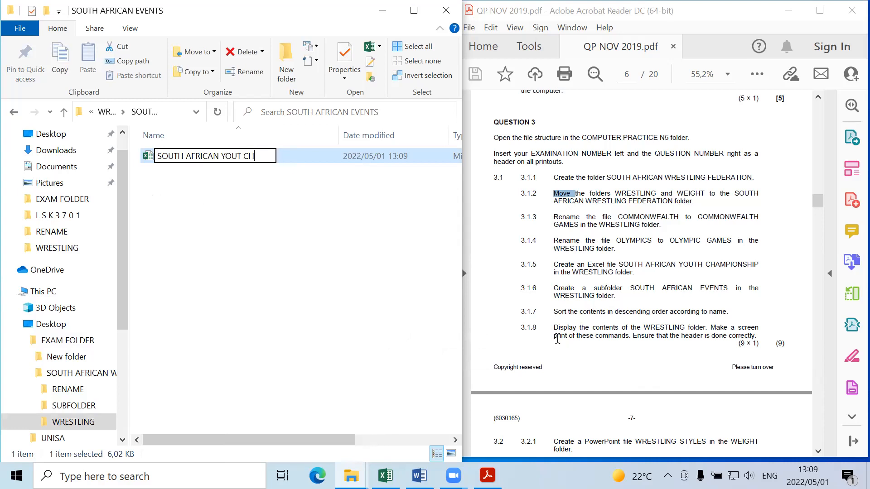
type("AMPIONSHIPS")
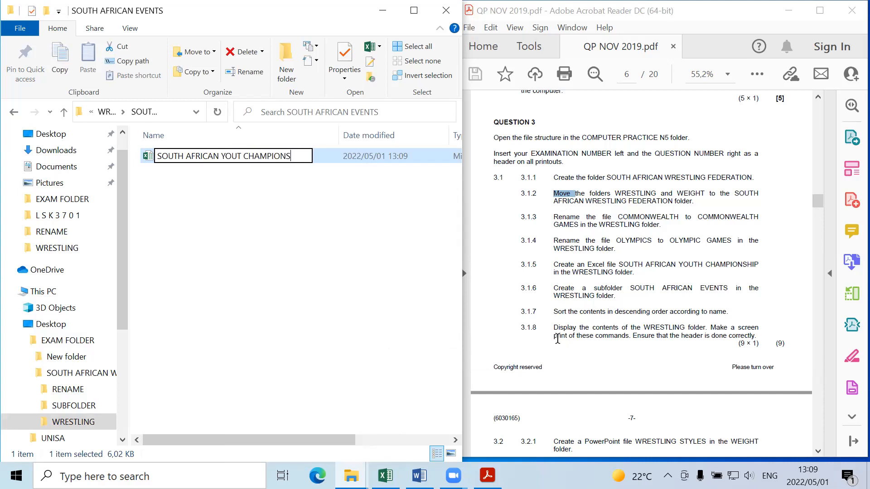
key("BackSpace")
key("Return")
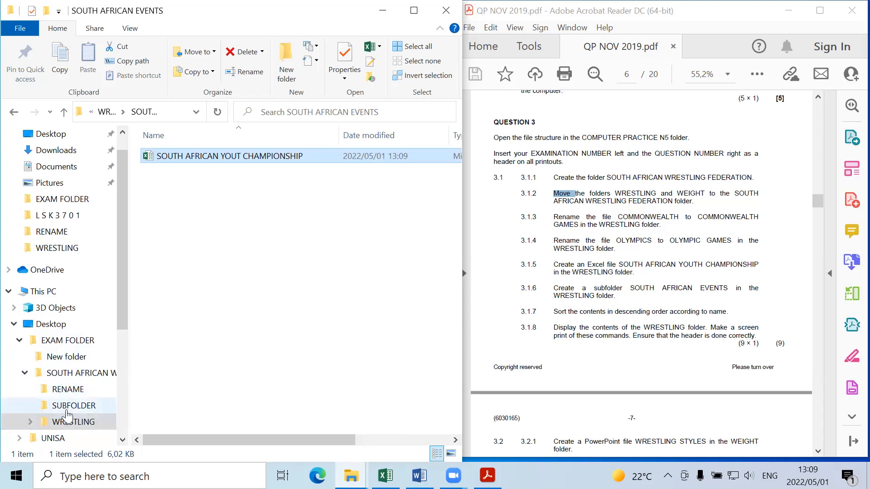
Step: Open the SOUTH AFRICAN WRESTLING FEDERATION folder and look through the item types that can be created there
left_click(68, 373)
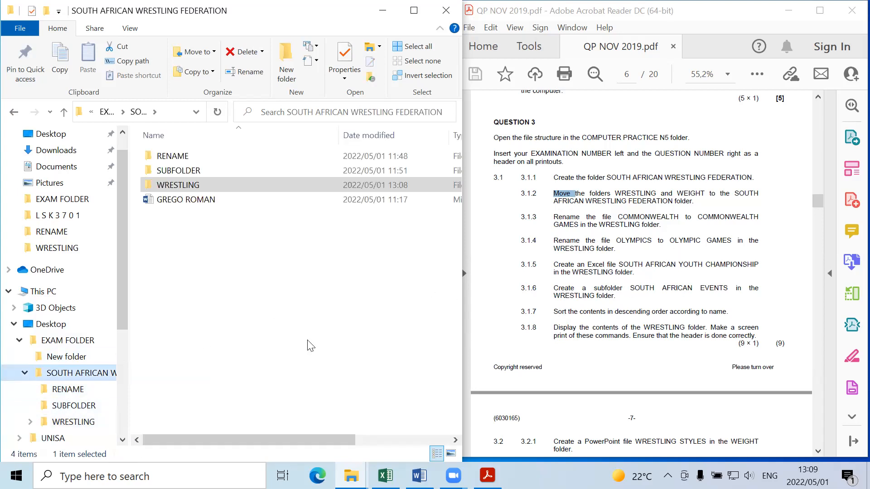
right_click(267, 344)
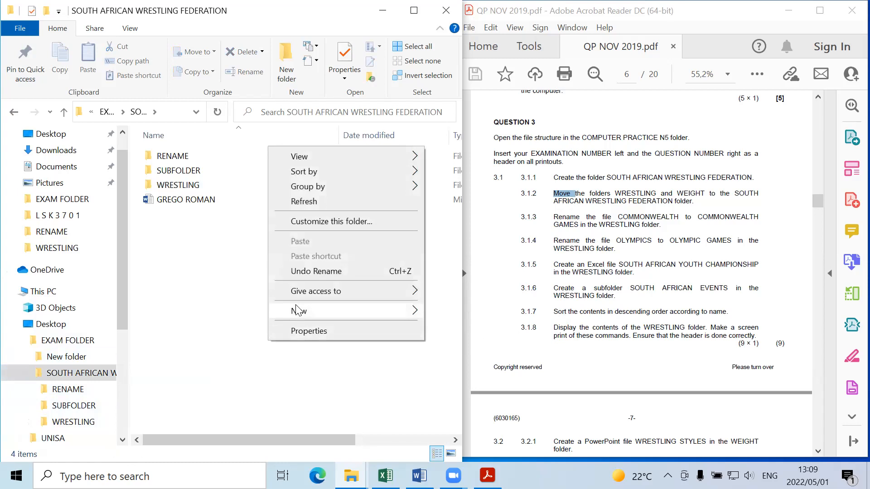
mouse_move(297, 310)
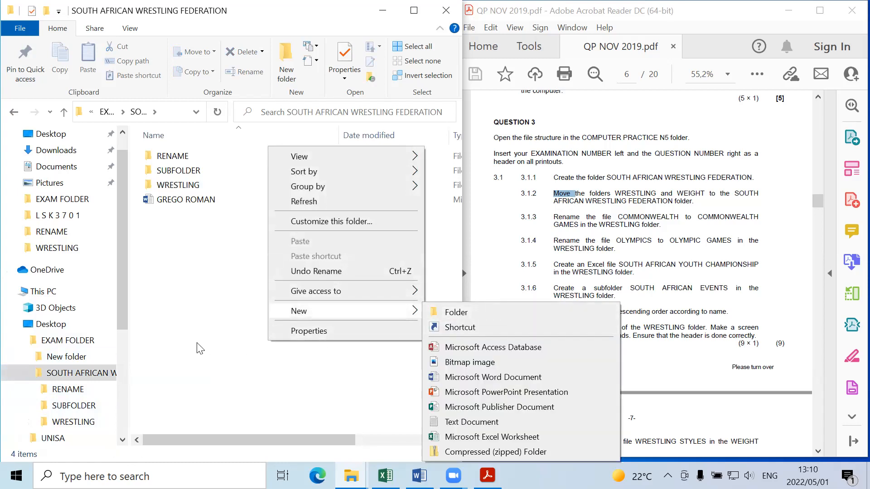
left_click(185, 340)
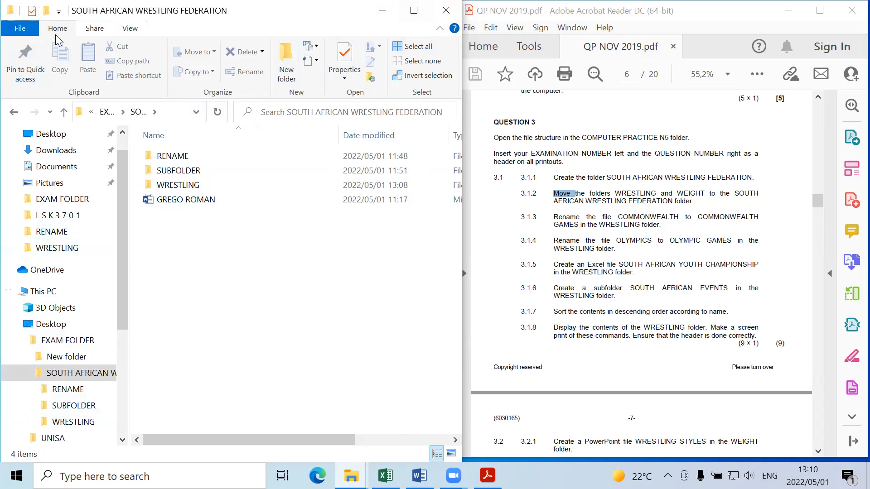
Step: Open the WRESTLING folder and display its items in the Content layout
left_click(130, 29)
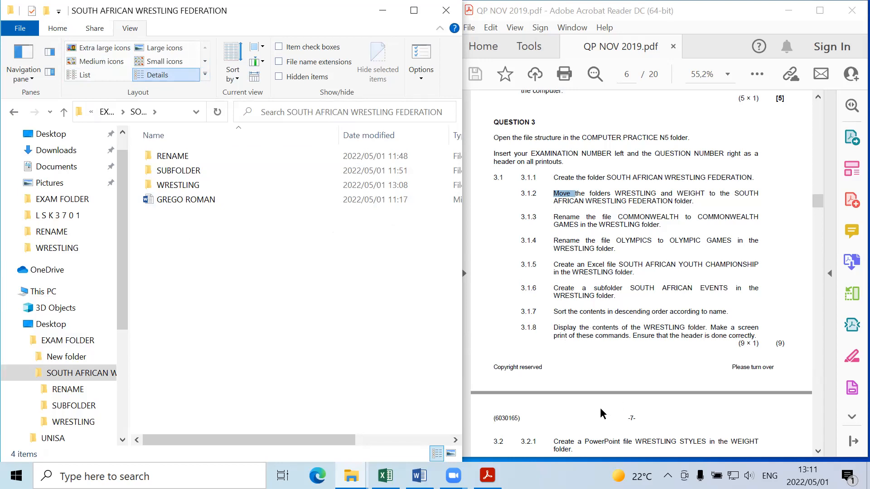
left_click(179, 188)
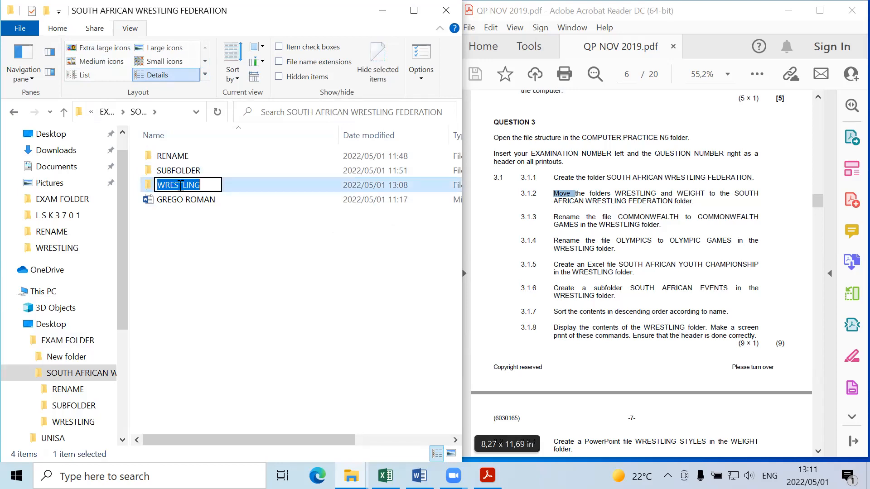
double_click(259, 189)
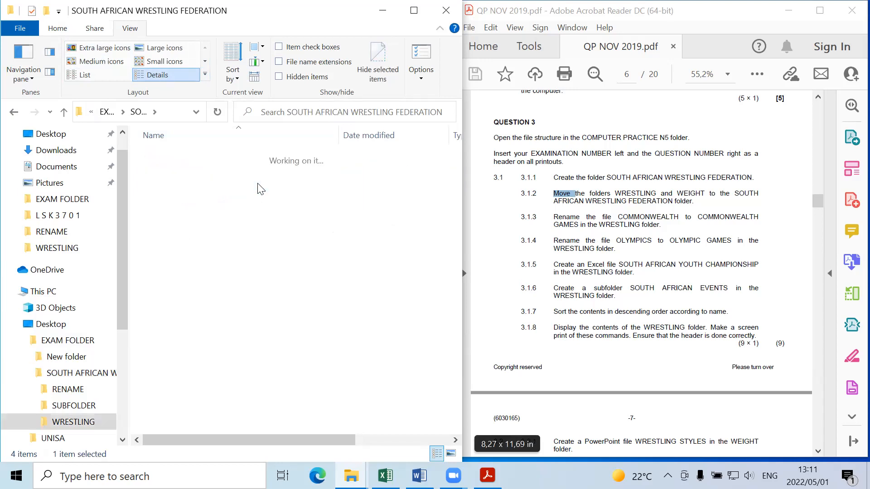
left_click(204, 75)
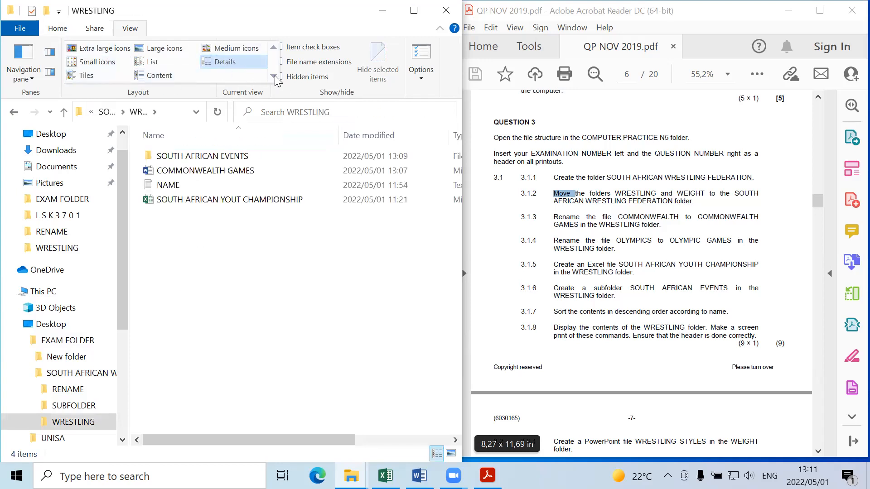
left_click(159, 76)
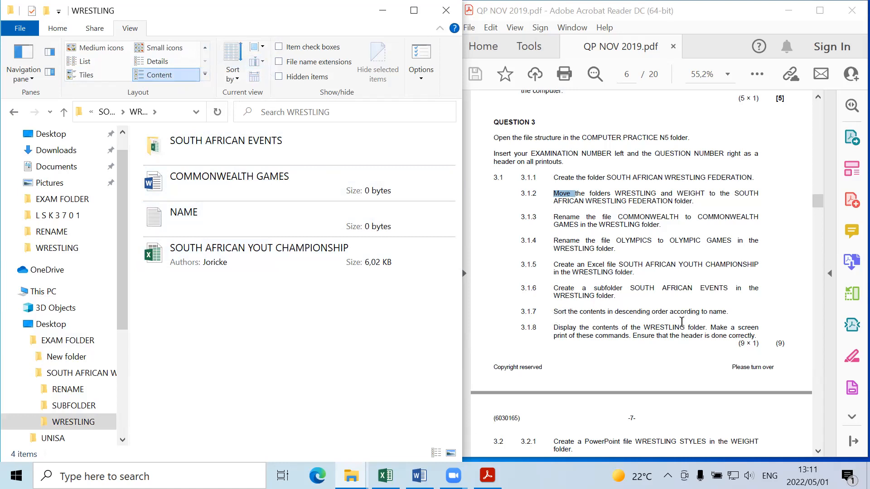
Step: Sort the WRESTLING folder's contents by name in descending order and check the sort setting
left_click(234, 76)
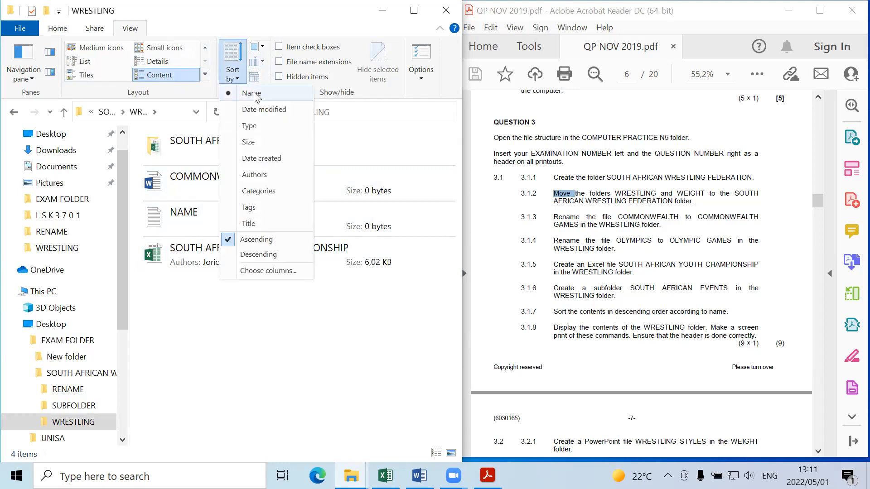
left_click(256, 257)
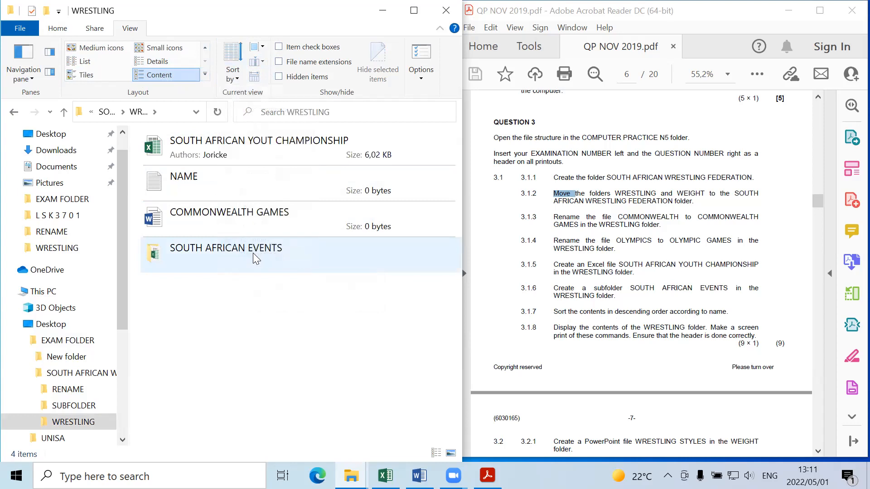
left_click(233, 78)
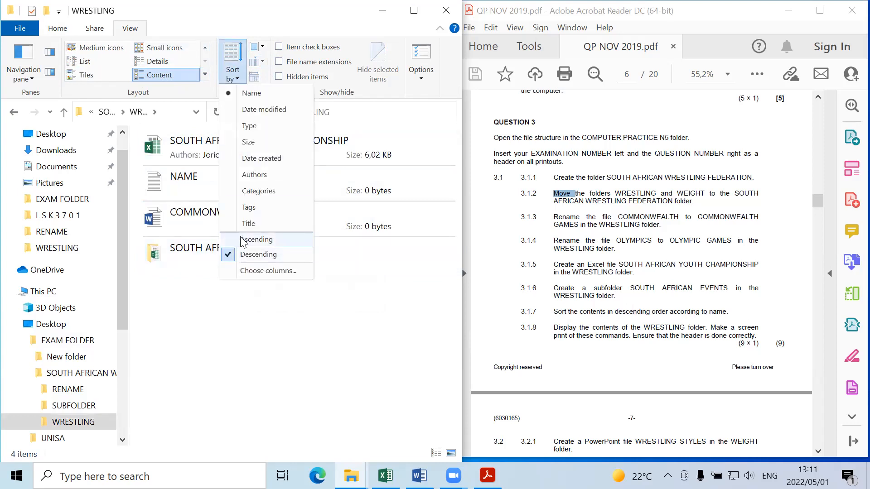
left_click(237, 310)
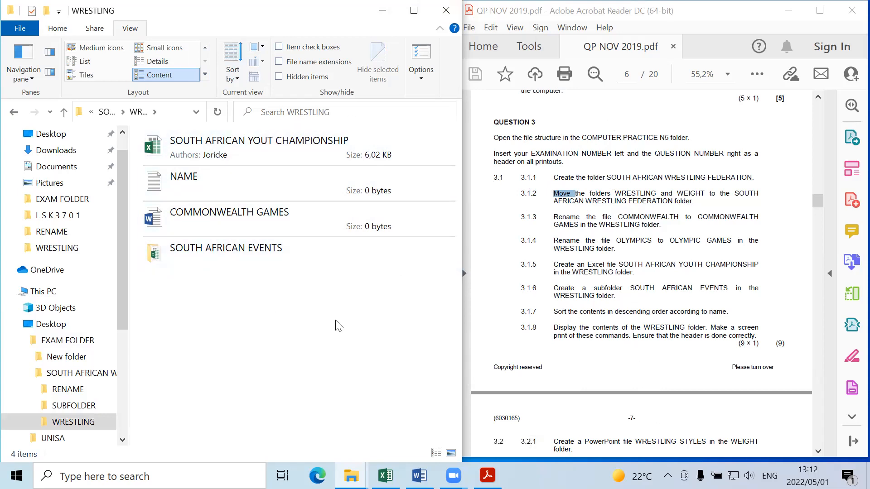
Step: Capture a screenshot of the WRESTLING folder window and paste it onto a new page at the end of the ANSWER SHEET(edited) document in Word
key("super+shift+s")
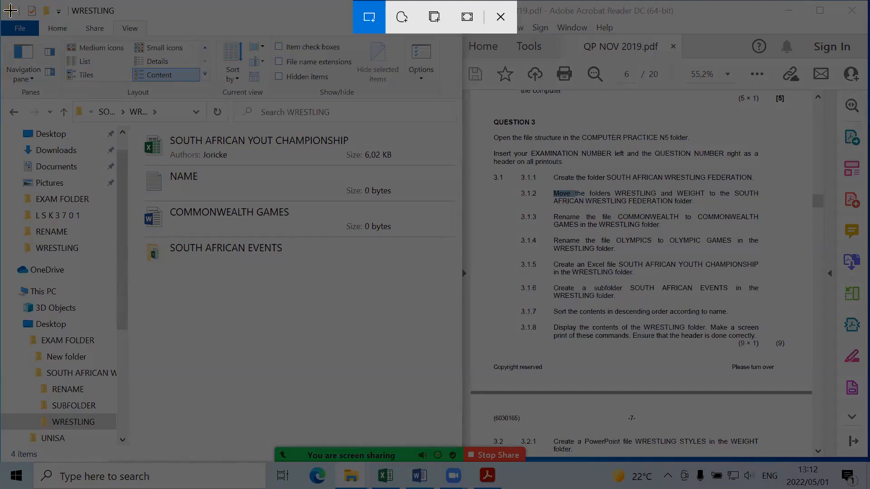
left_click_drag(10, 10, 461, 446)
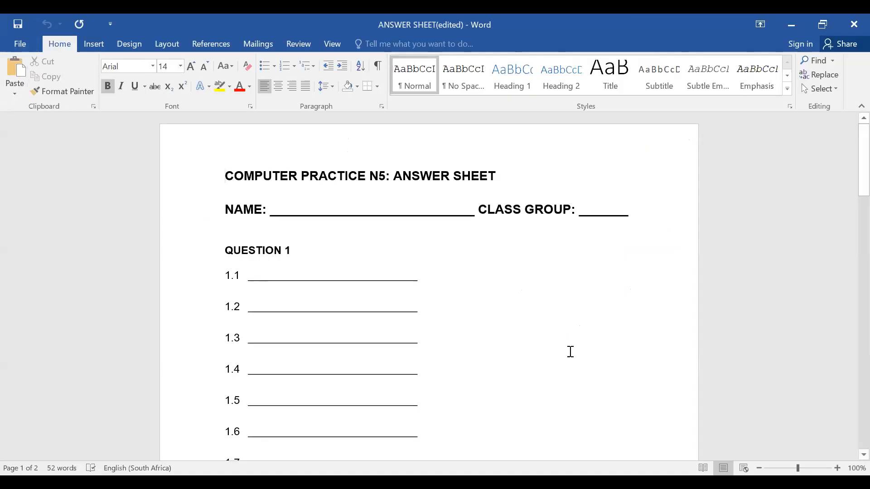
left_click_drag(863, 183, 864, 436)
left_click(651, 246)
key("ctrl+Return")
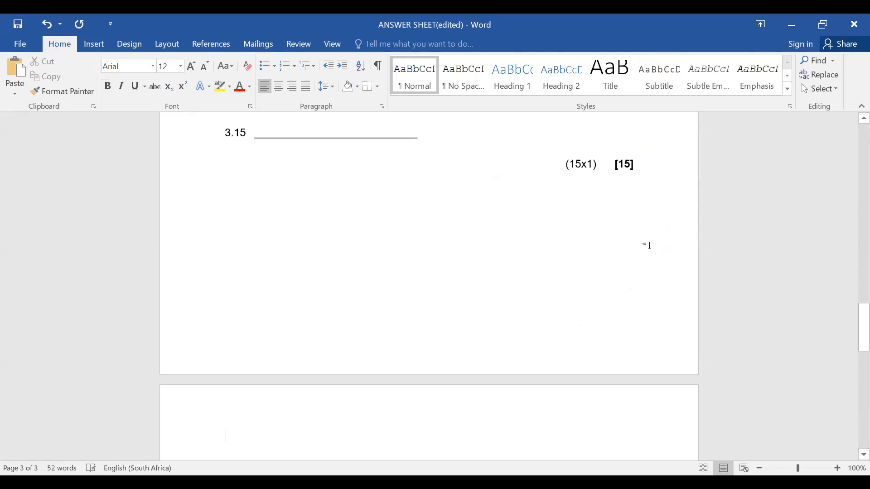
left_click_drag(861, 317, 850, 366)
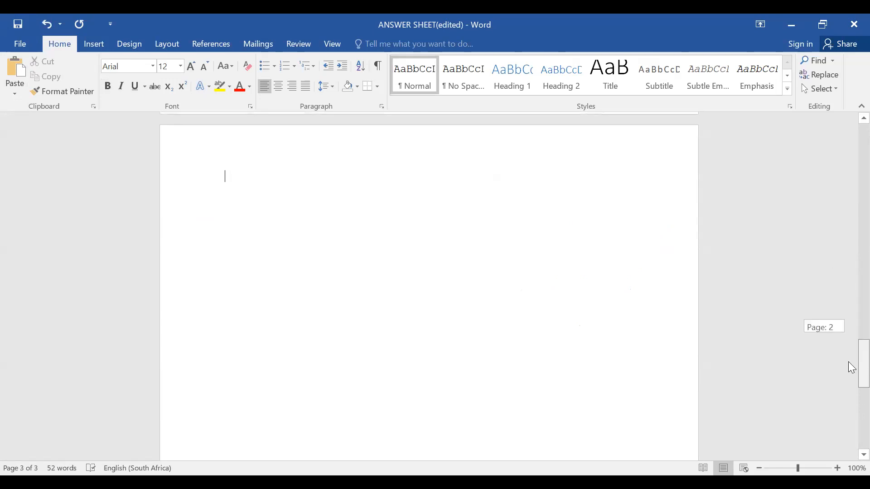
left_click(17, 75)
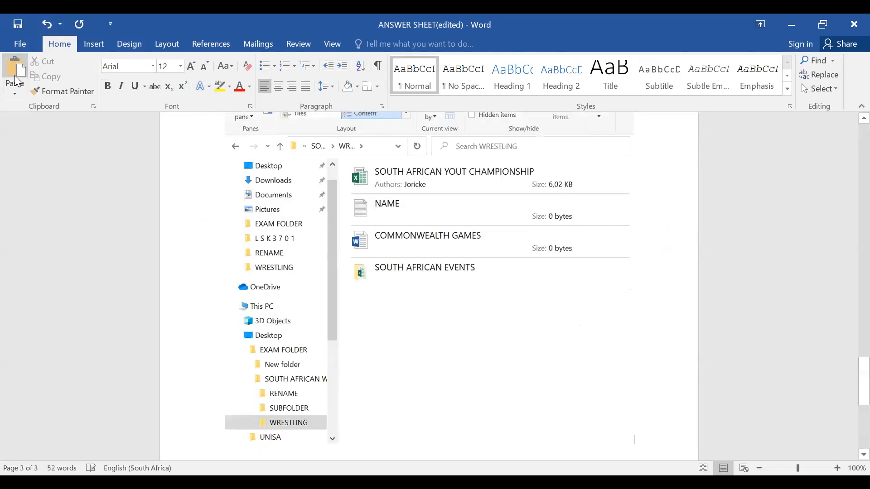
scroll(851, 376, "down", 1)
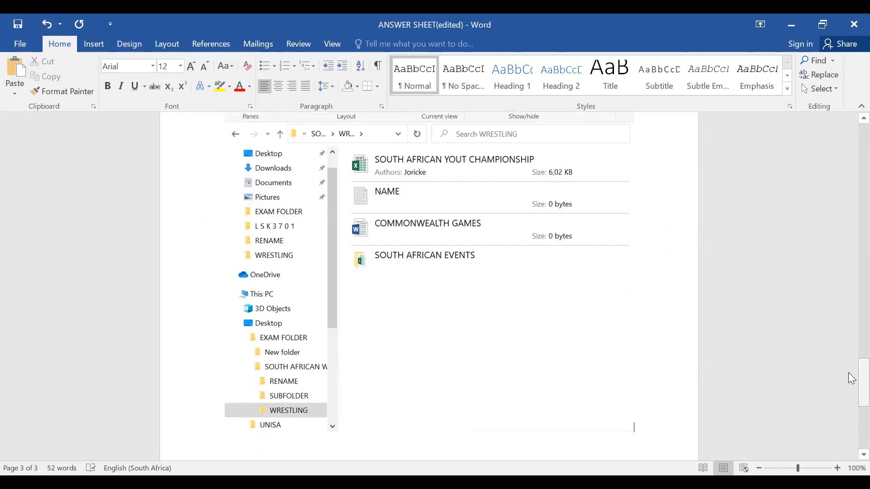
left_click_drag(849, 372, 848, 351)
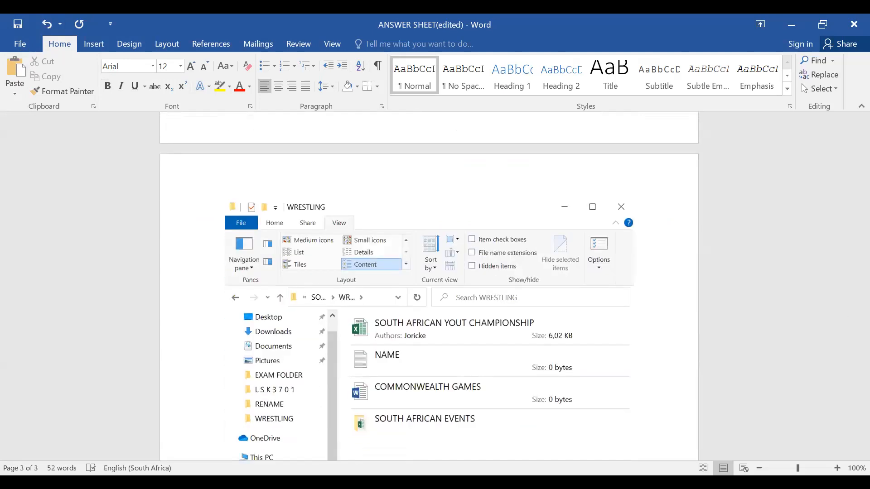
key("alt+Tab")
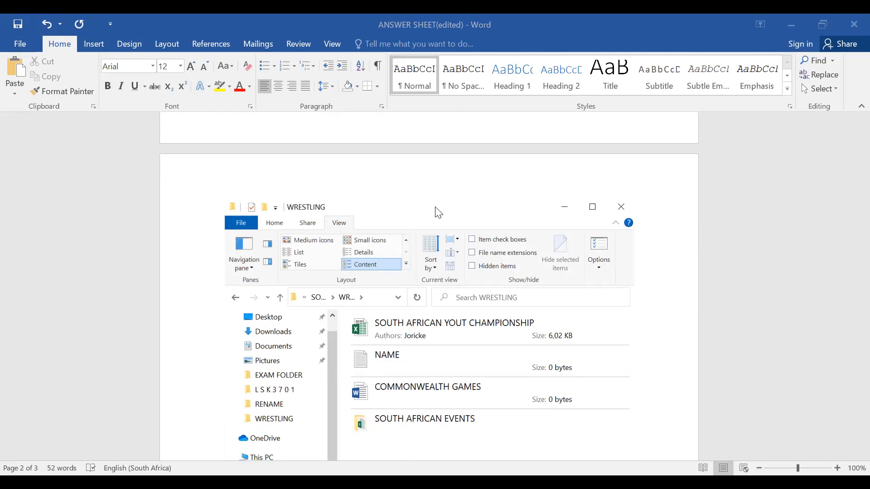
Step: Add a page header to the answer sheet with EXAM NR/ID on the left and QUESTION 3.1 on the right
double_click(224, 183)
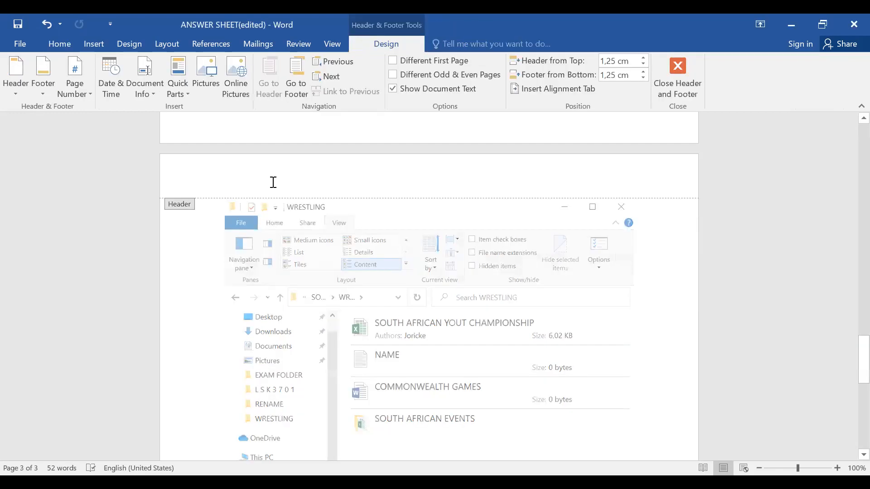
type("E")
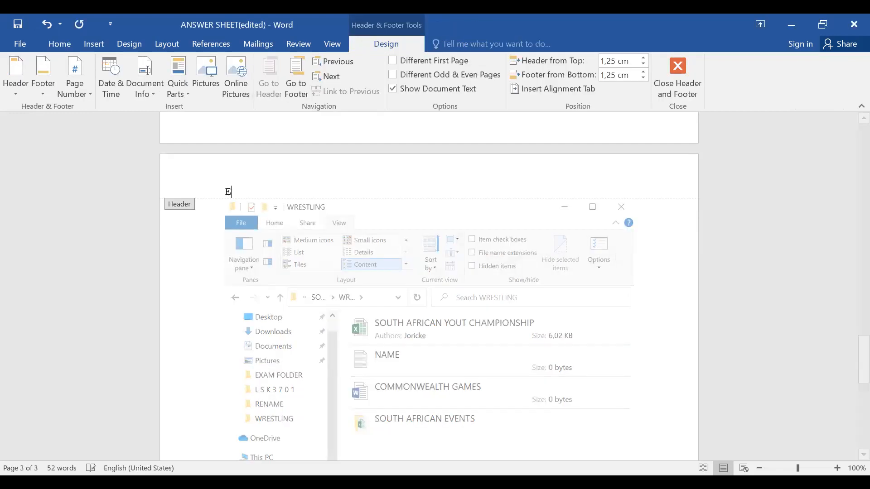
type("XAM NR/ID")
type("QUESTION 2")
key("BackSpace")
type("3/")
key("BackSpace")
type(".1")
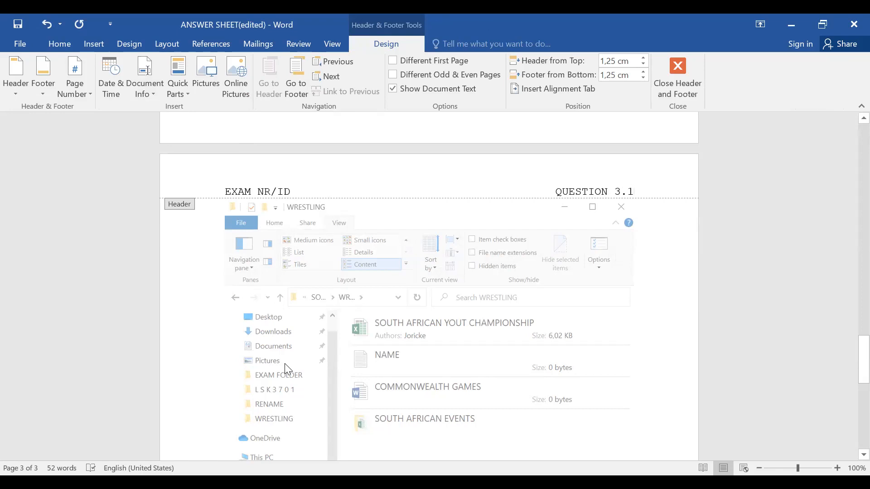
double_click(240, 354)
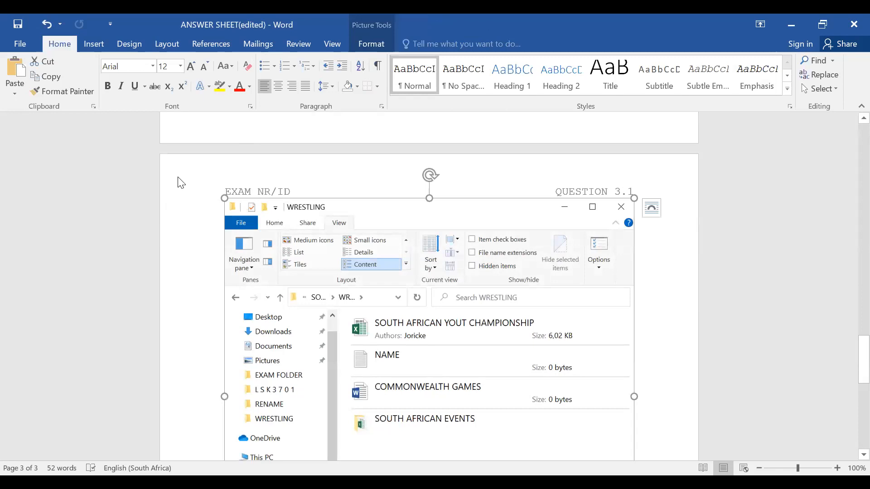
Step: Print the whole answer sheet with Microsoft Print to PDF, saving it as QUESTION 3.1 in EXAM FOLDER
left_click(28, 45)
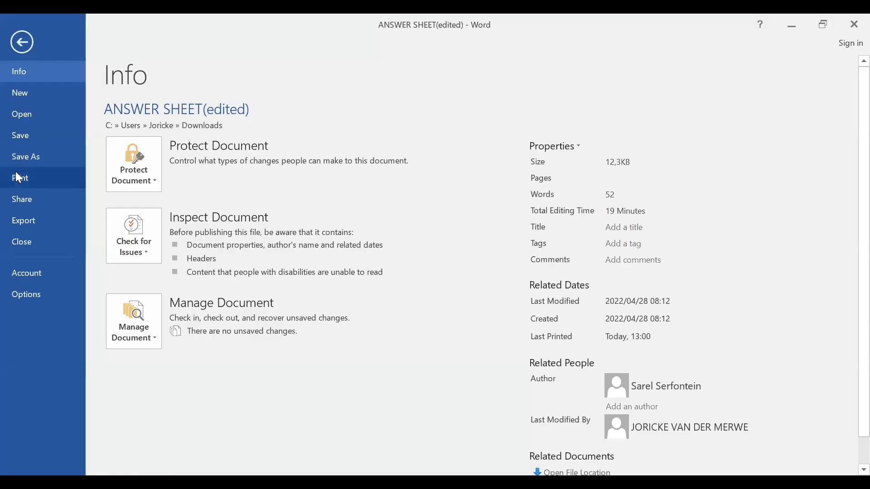
left_click(20, 178)
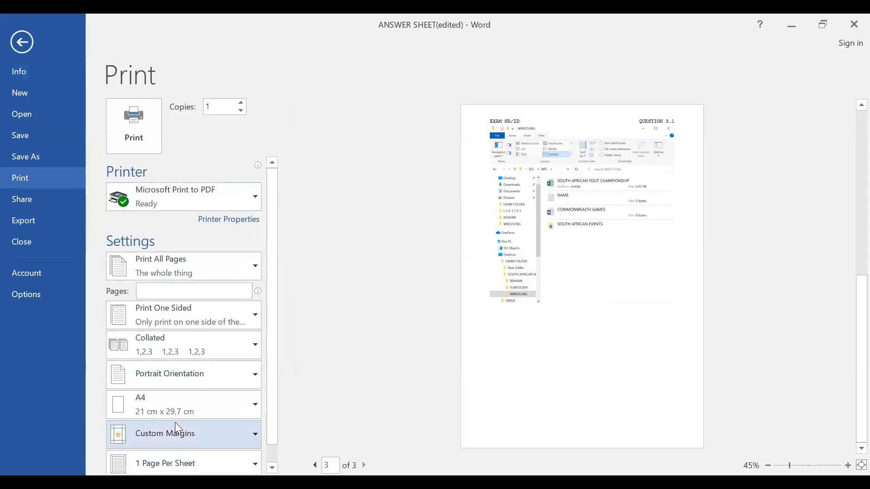
left_click(145, 140)
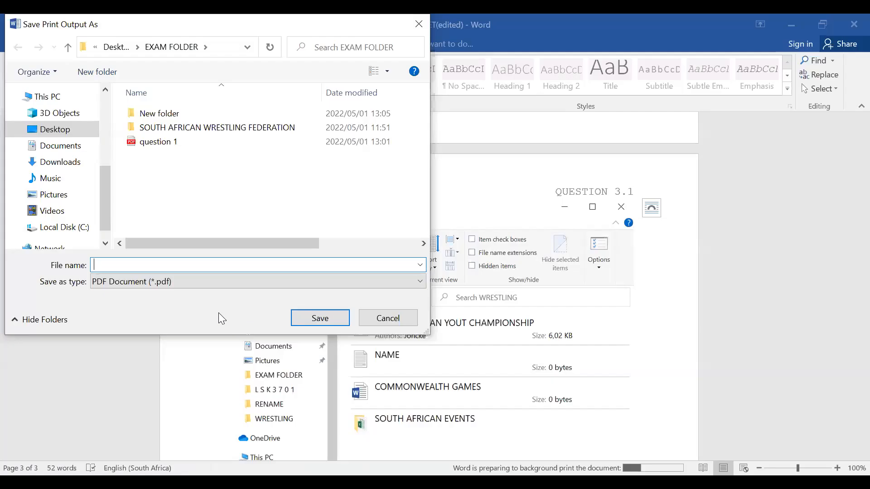
type("QUESTIO")
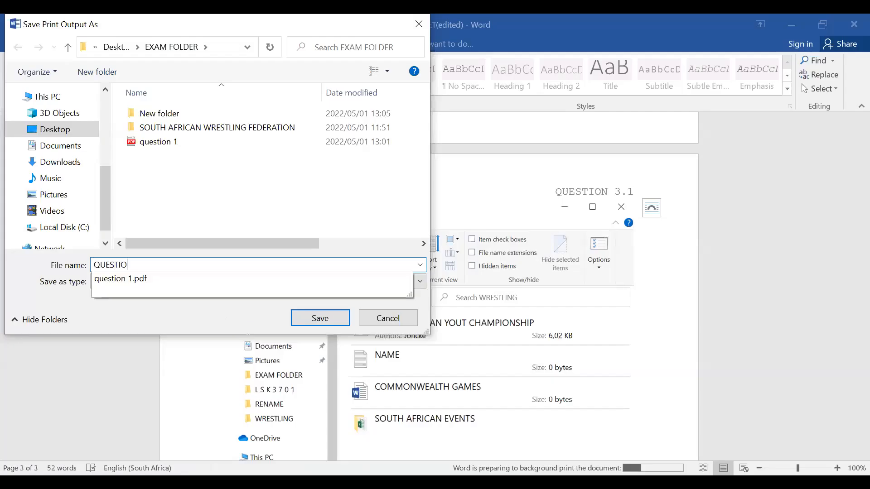
type("N 3.1")
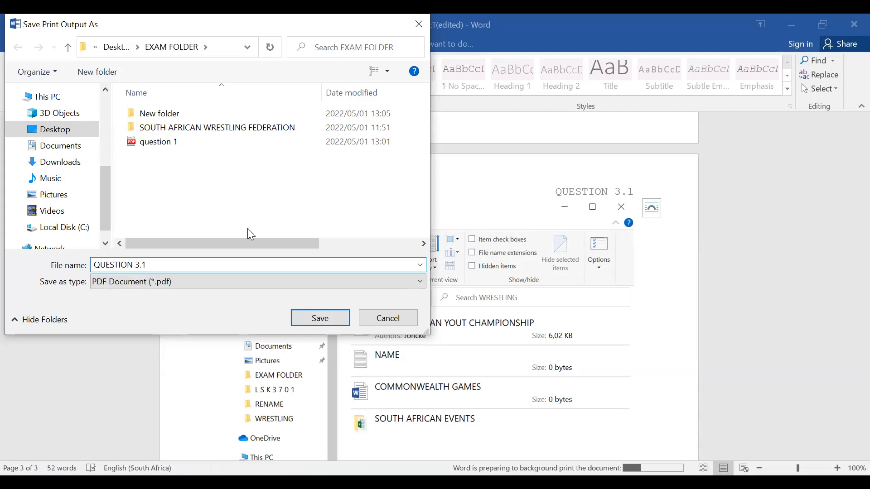
left_click(302, 323)
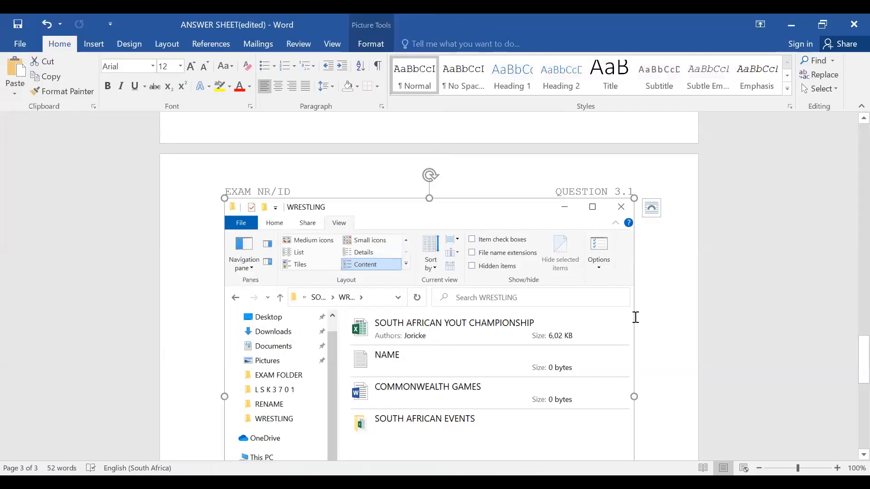
Step: Create a blank document with a header reading EXAM on the left and QUESTION 3.2 on the right
left_click(23, 45)
left_click(38, 92)
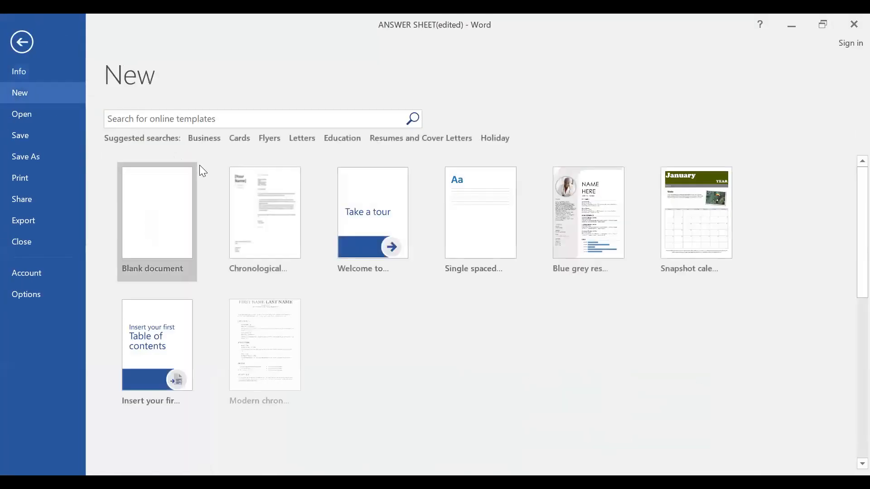
left_click(172, 177)
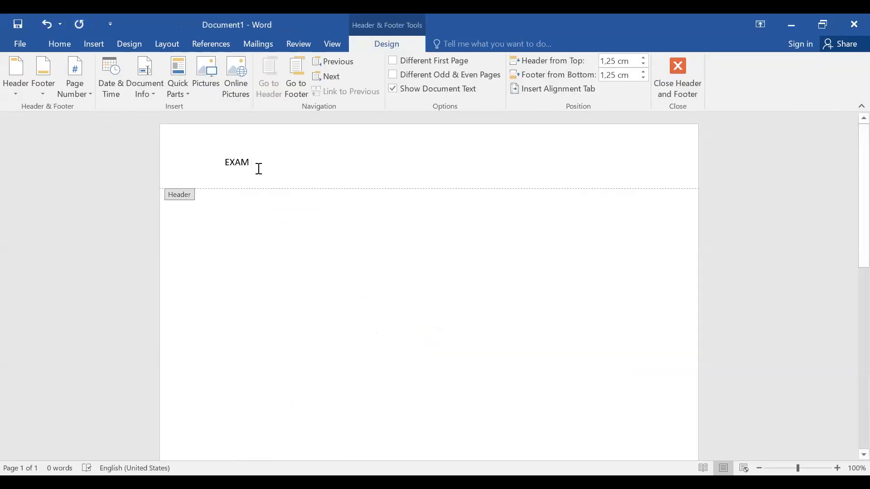
key("Tab")
key("Tab")
type("QUESTION 3.2")
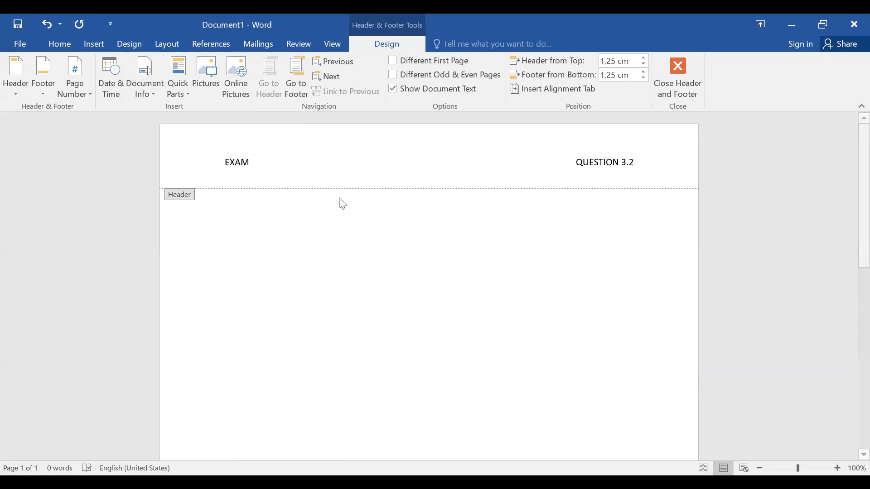
double_click(336, 223)
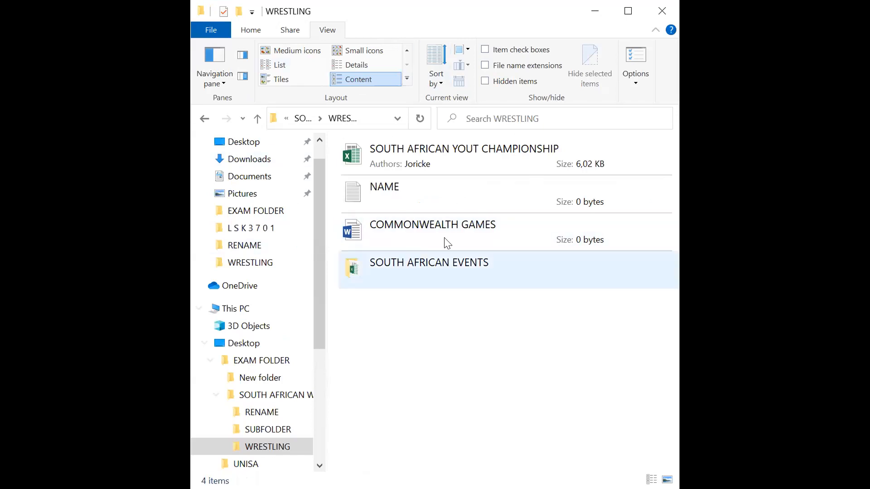
Step: Switch to the WRESTLING folder, show file name extensions there, and look at where the folder and search options are found
left_click(408, 81)
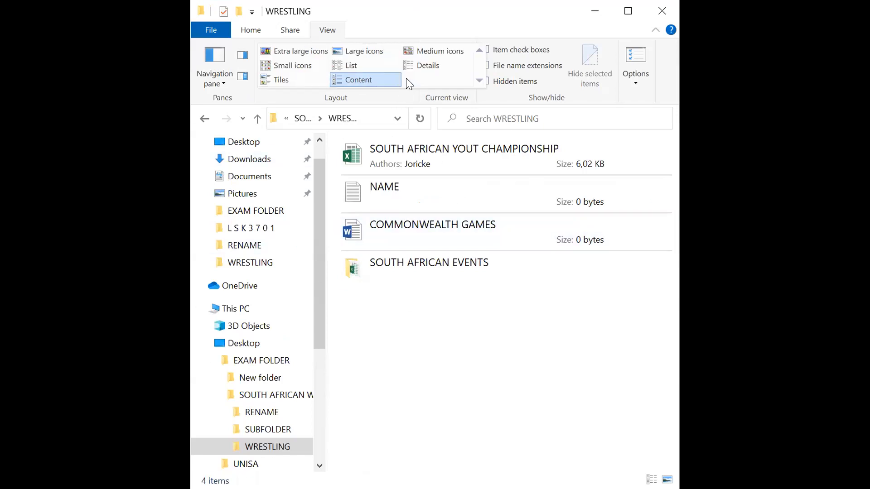
left_click(527, 66)
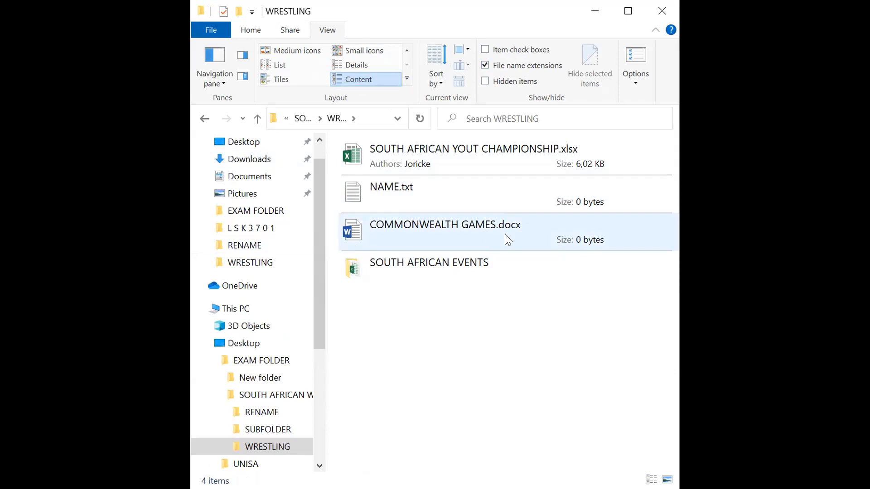
left_click(642, 79)
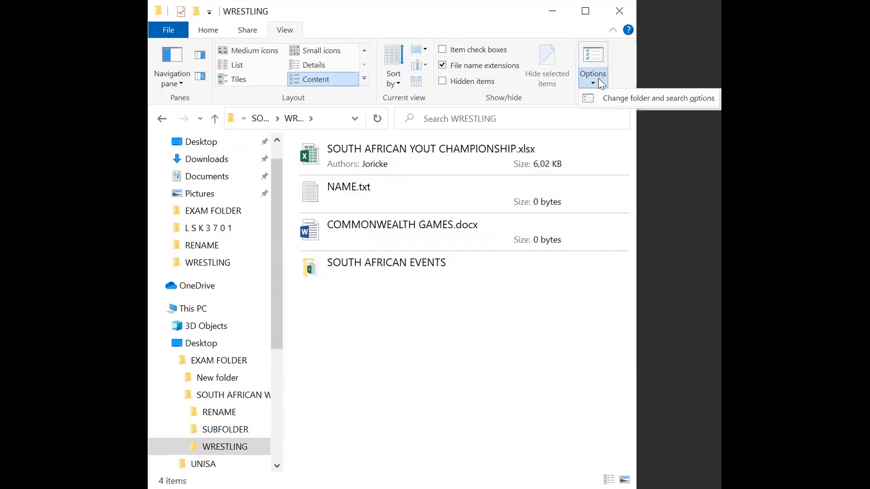
left_click(598, 79)
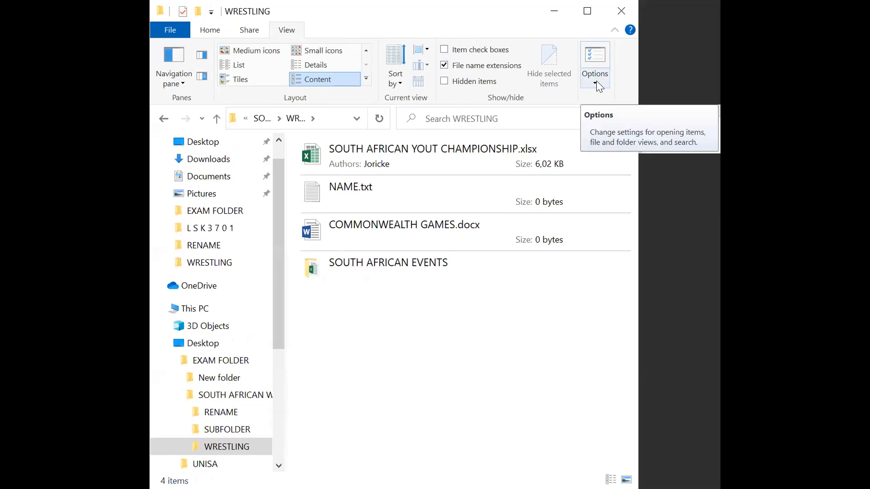
left_click(637, 83)
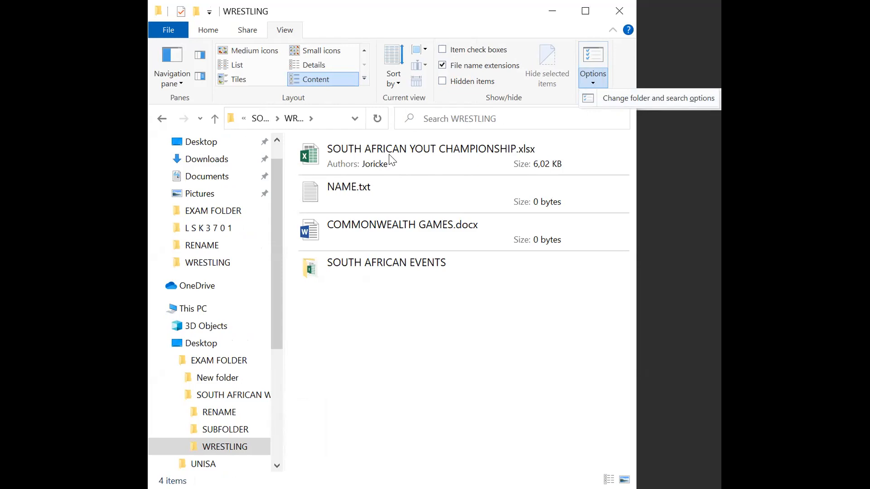
Step: Rename the COMMONWEALTH GAMES Word file to COMMONWEALTH GAMES.TXT through its properties, and toggle the display of file name extensions off and on
right_click(412, 225)
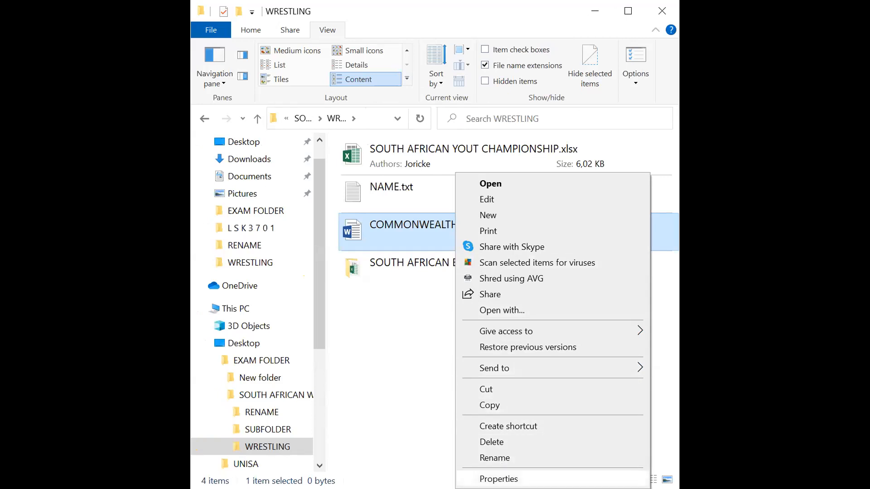
left_click(499, 479)
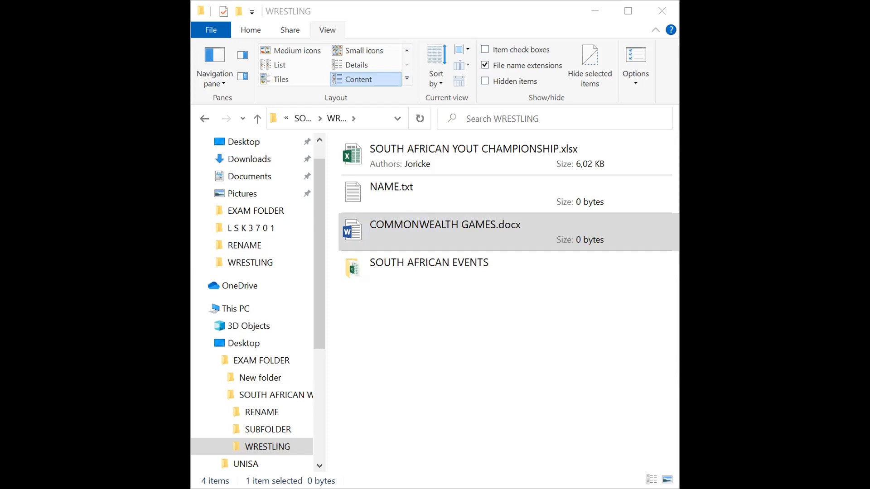
left_click(555, 357)
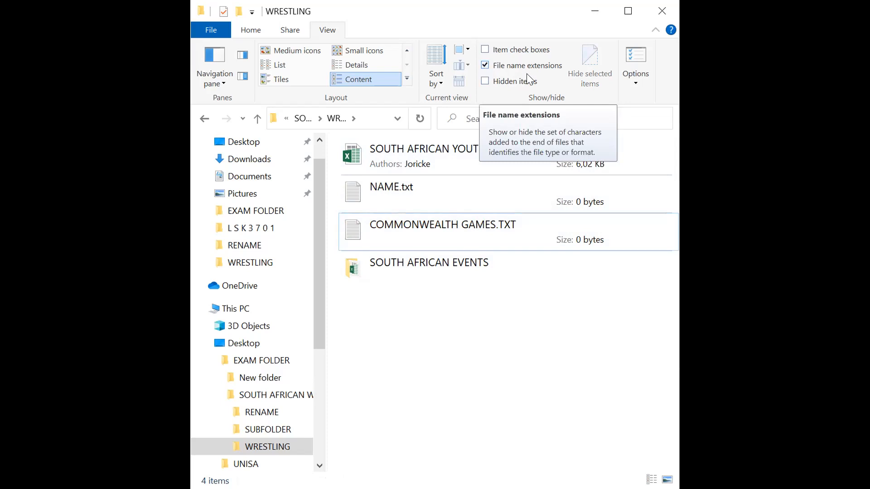
left_click(484, 65)
left_click(484, 65)
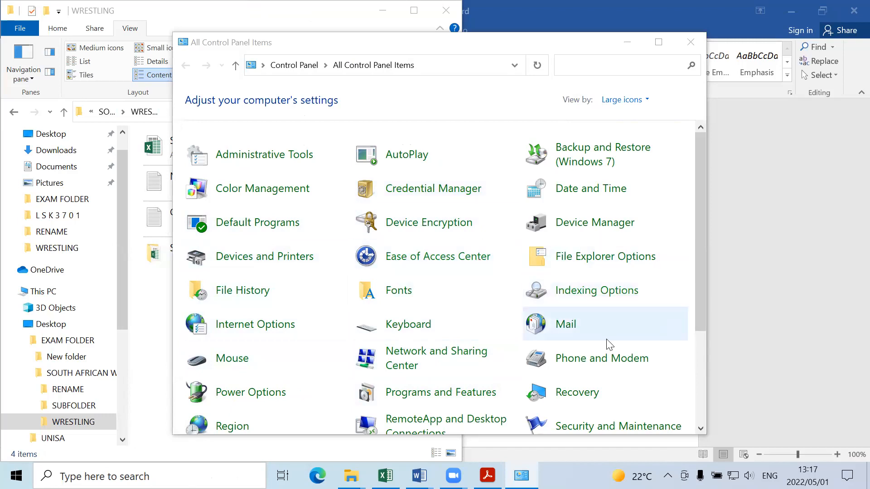
Step: Open the System page from the Control Panel and place its window so the device specifications are fully in view
left_click_drag(704, 247, 727, 362)
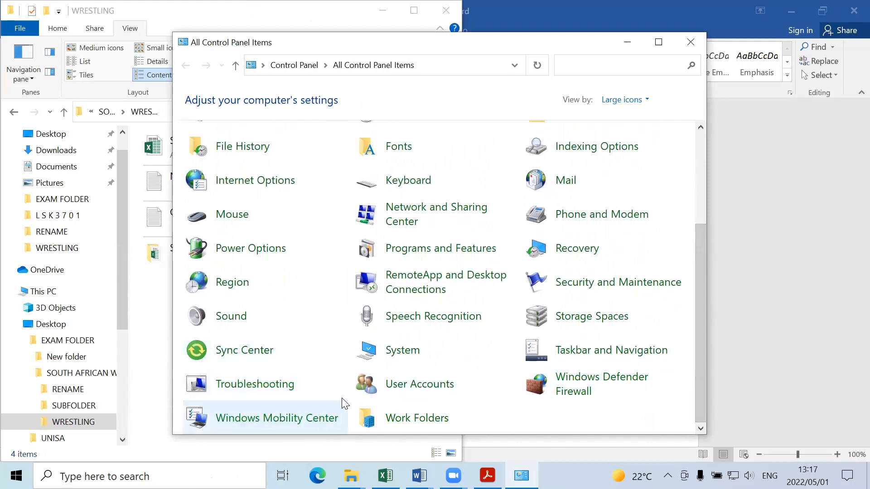
left_click(402, 354)
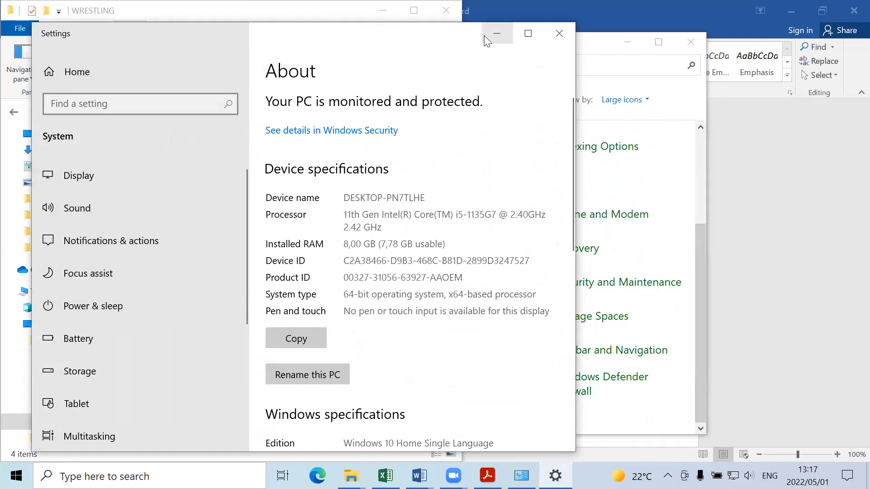
left_click_drag(437, 33, 443, 14)
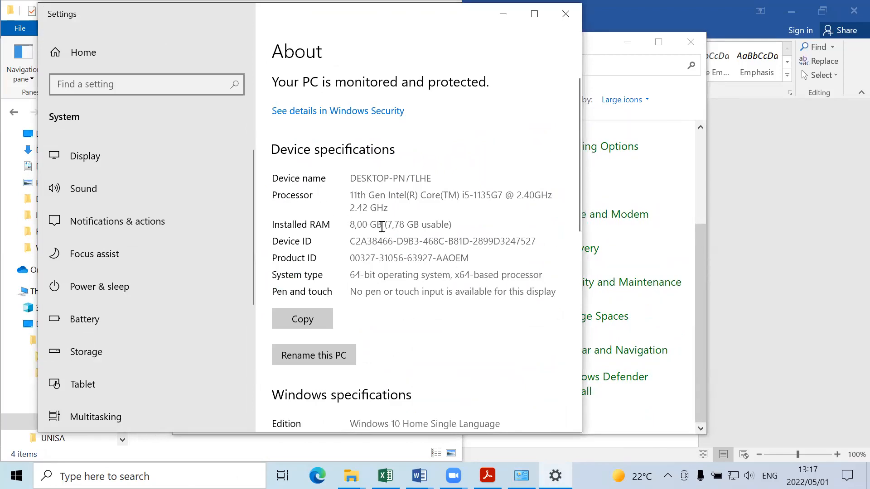
Step: Capture a snip of the About page's device specifications and paste it into the blank QUESTION 3.2 document in Word
key("super+shift+s")
mouse_move(262, 52)
left_mouse_down()
mouse_move(269, 272)
mouse_move(377, 330)
mouse_move(540, 299)
mouse_move(584, 308)
mouse_move(571, 302)
left_mouse_up()
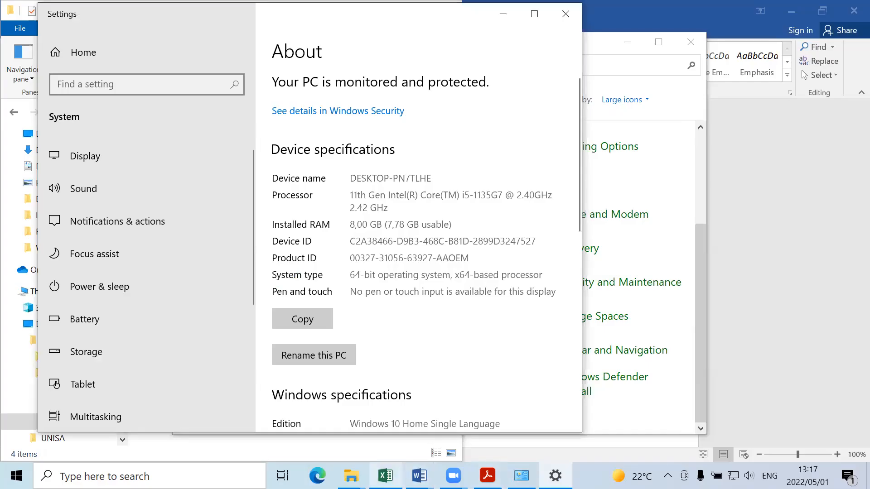
mouse_move(419, 476)
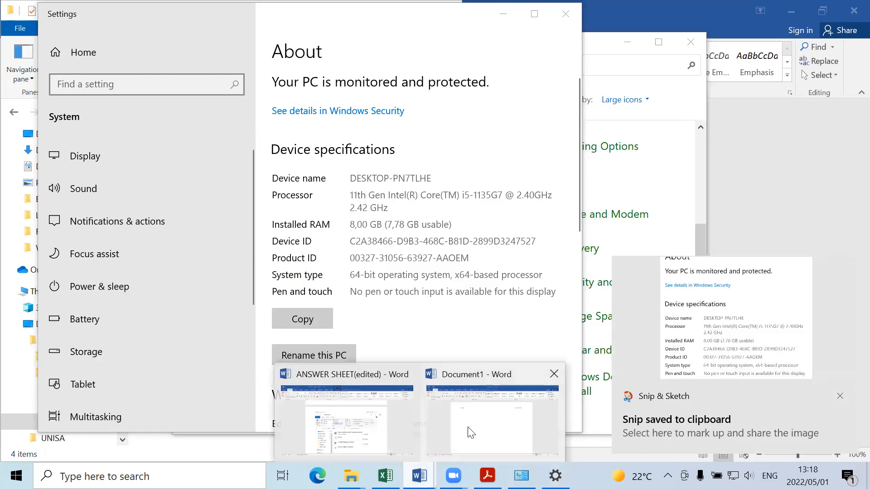
left_click(467, 428)
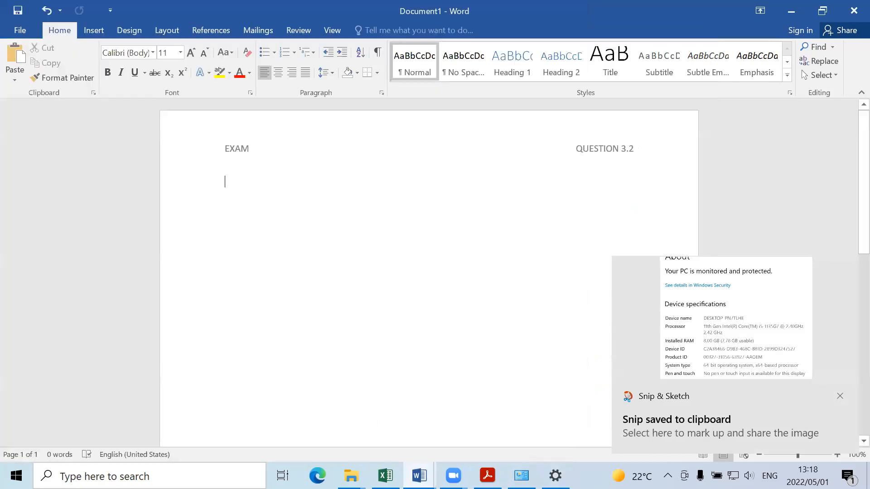
right_click(403, 165)
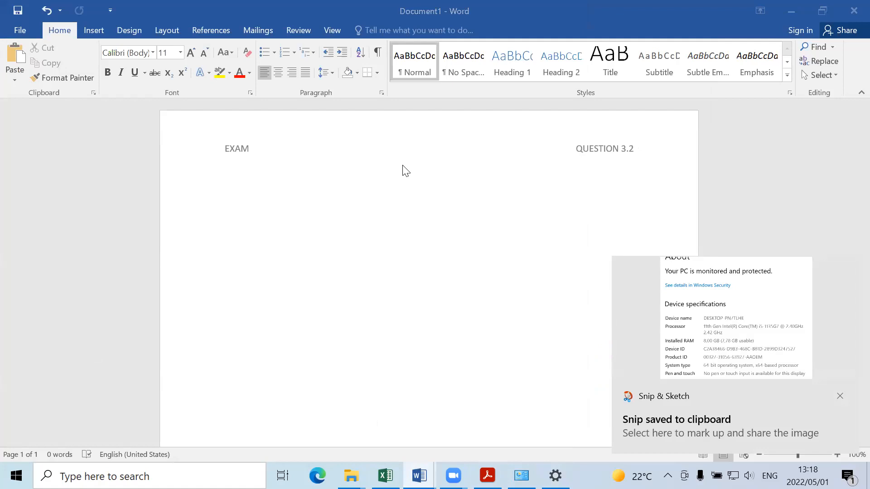
key("ctrl+v")
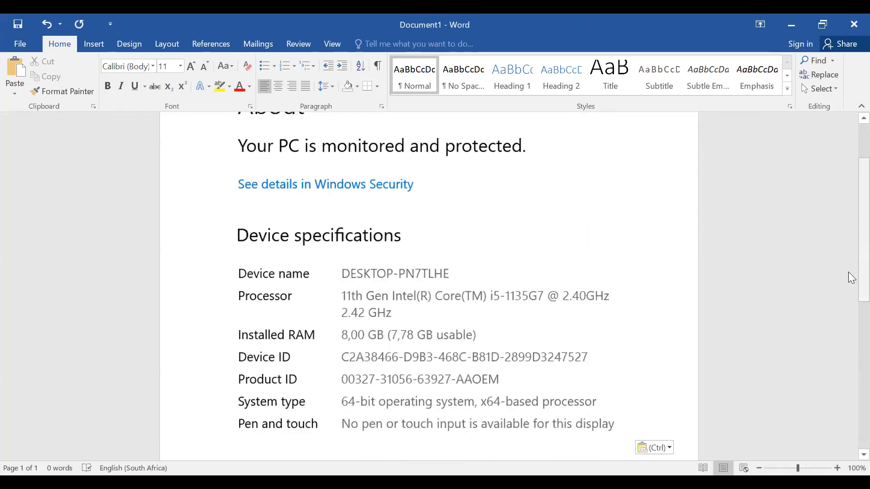
Step: Change the question number in the new document's header to QUESTION 3.4
scroll(848, 271, "up", 3)
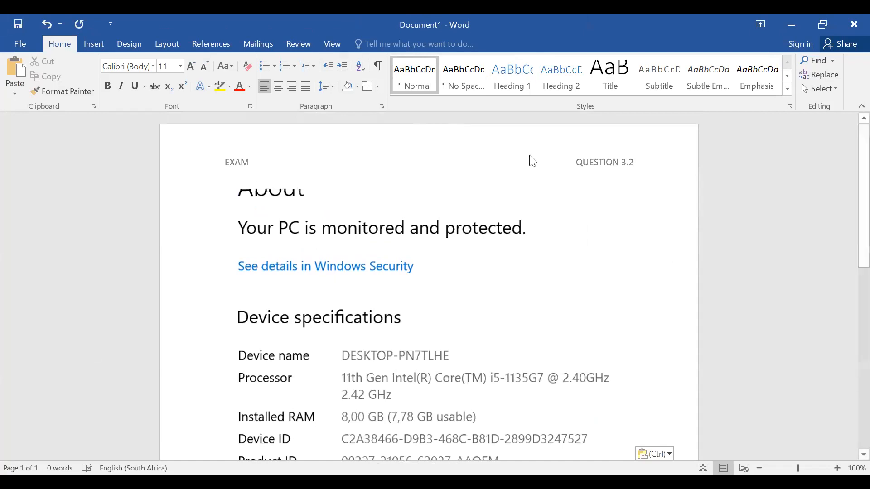
double_click(634, 164)
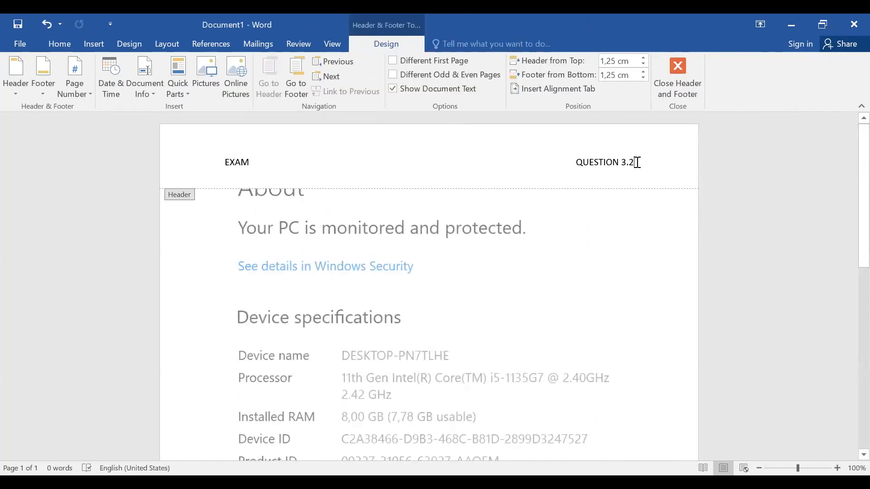
key("BackSpace")
key("BackSpace")
type(".4")
double_click(559, 237)
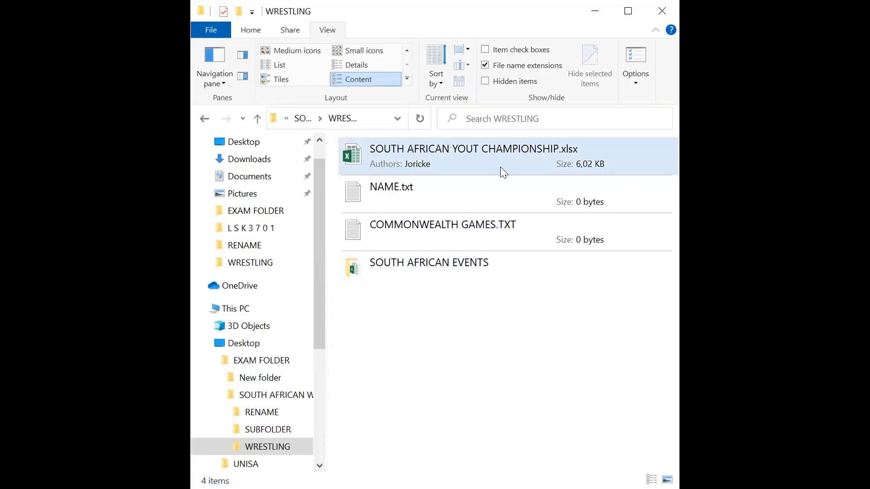
Step: Open the properties of SOUTH AFRICAN YOUT CHAMPIONSHIP.xlsx in the WRESTLING folder to view them, and close them again
left_click(494, 149)
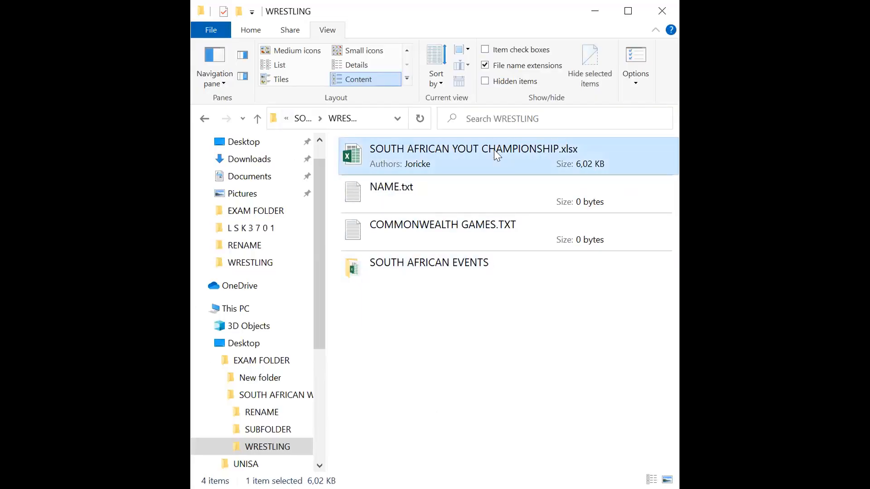
right_click(494, 149)
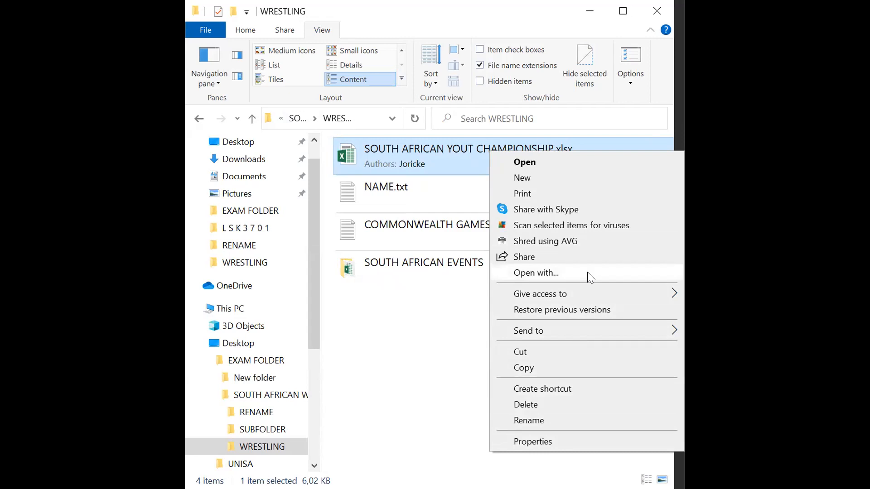
left_click(562, 442)
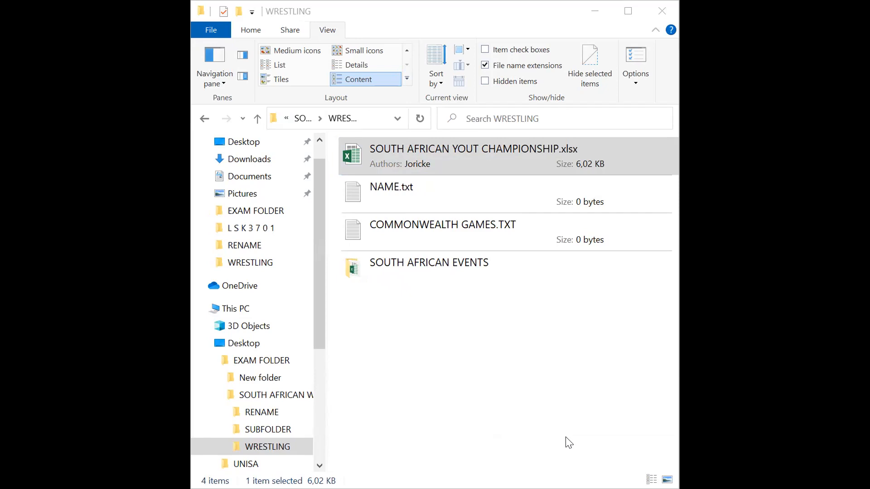
left_click(640, 423)
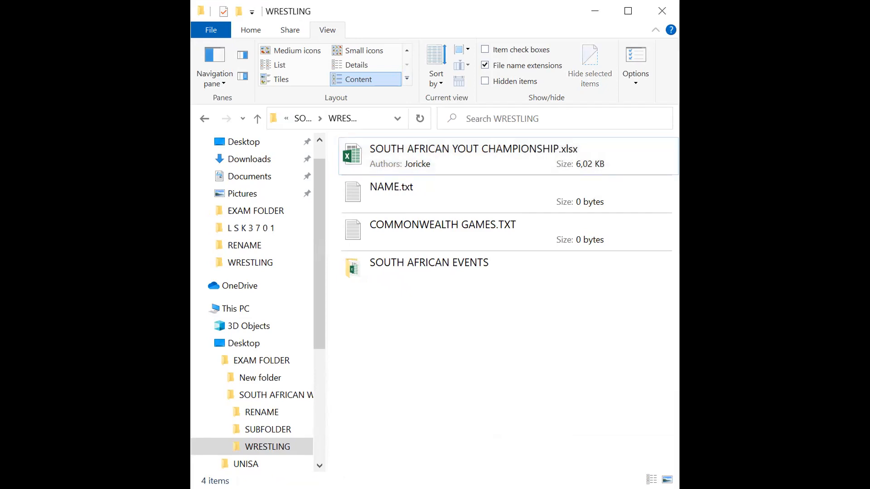